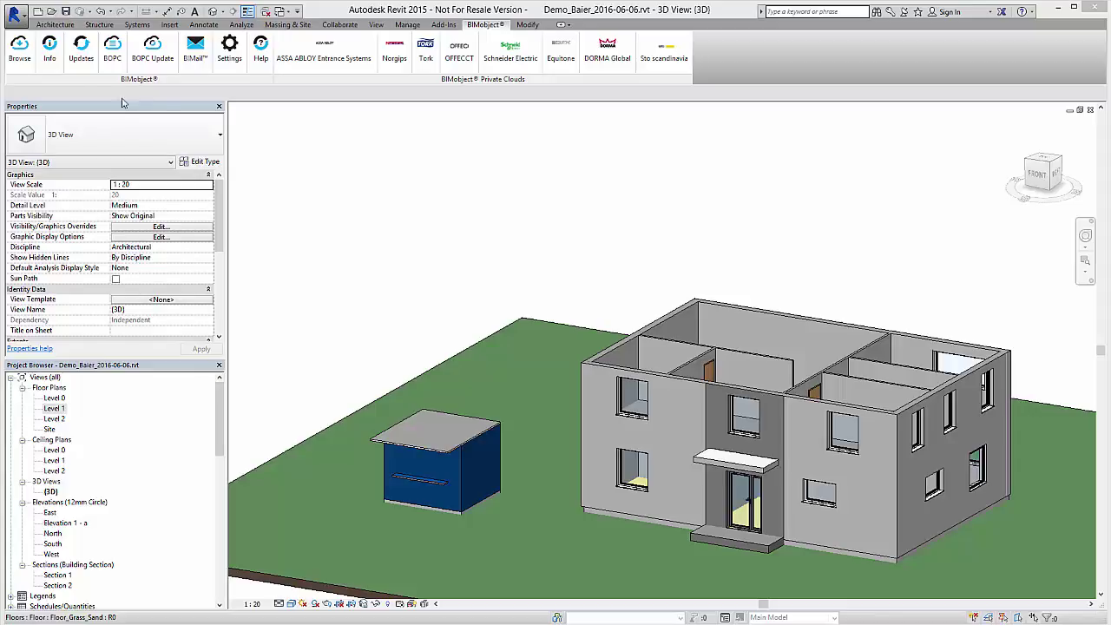
# - Browse BIMobject, open the Manual Sliding Shutter - single leaf product and view its photos
pyautogui.click(26, 59)
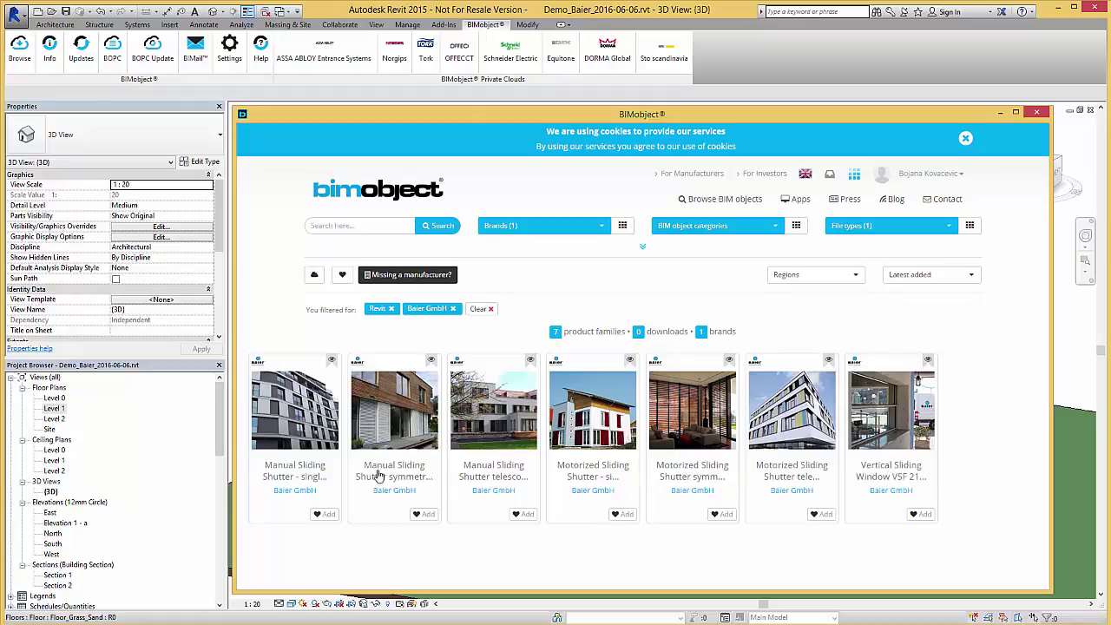
pyautogui.click(285, 432)
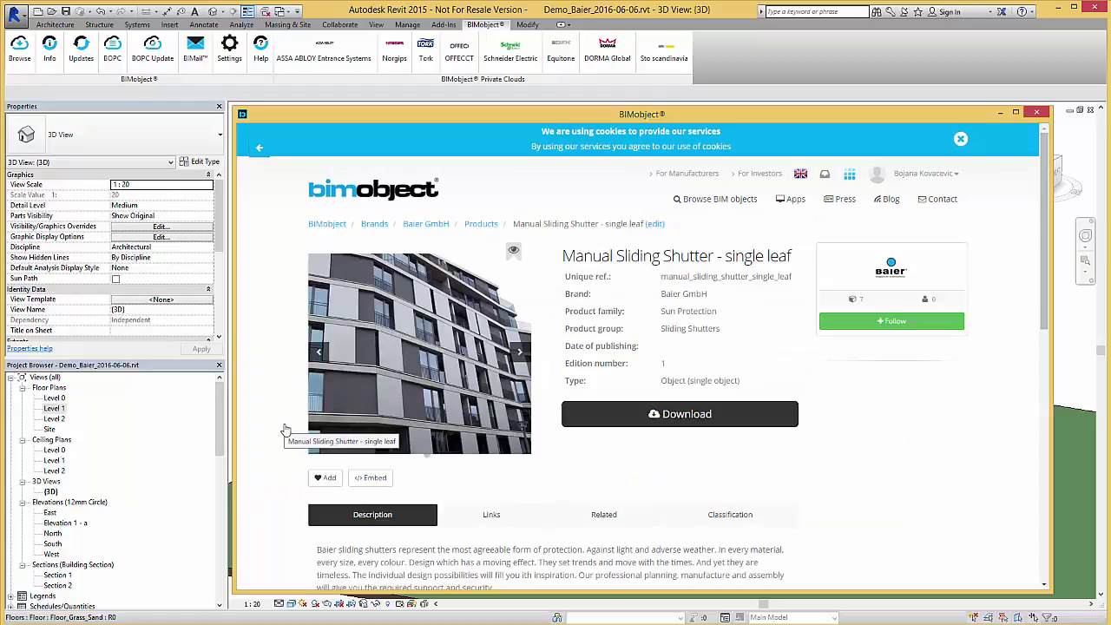
pyautogui.click(518, 351)
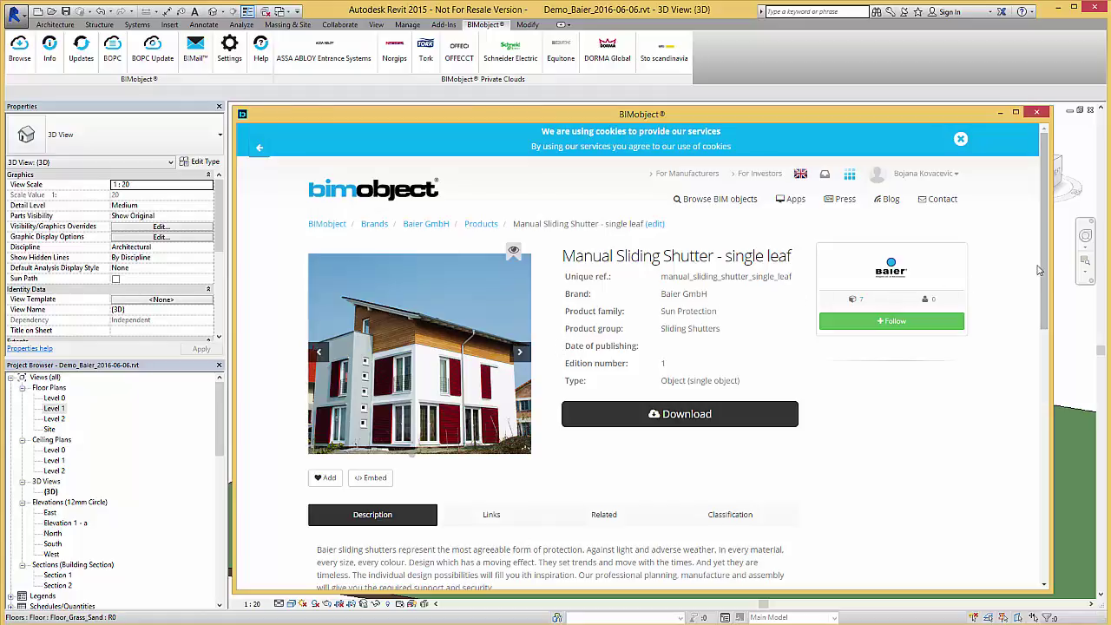
pyautogui.moveTo(1045, 270); pyautogui.dragTo(1047, 388)
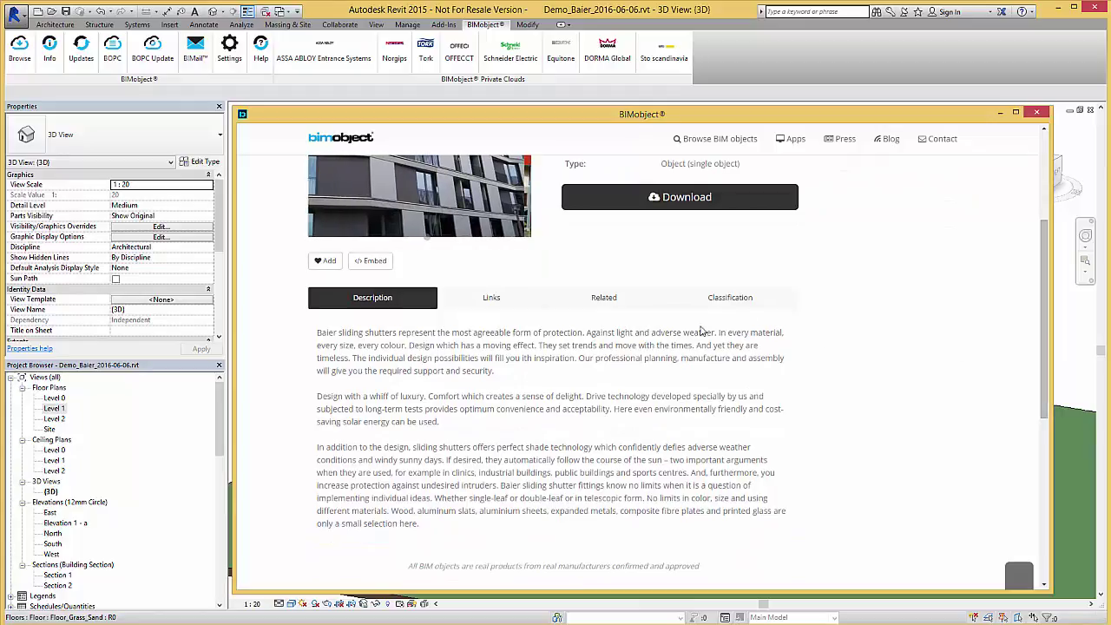
# - Review the shutter's Links, Related and Classification tabs, then scroll back to the top
pyautogui.click(508, 302)
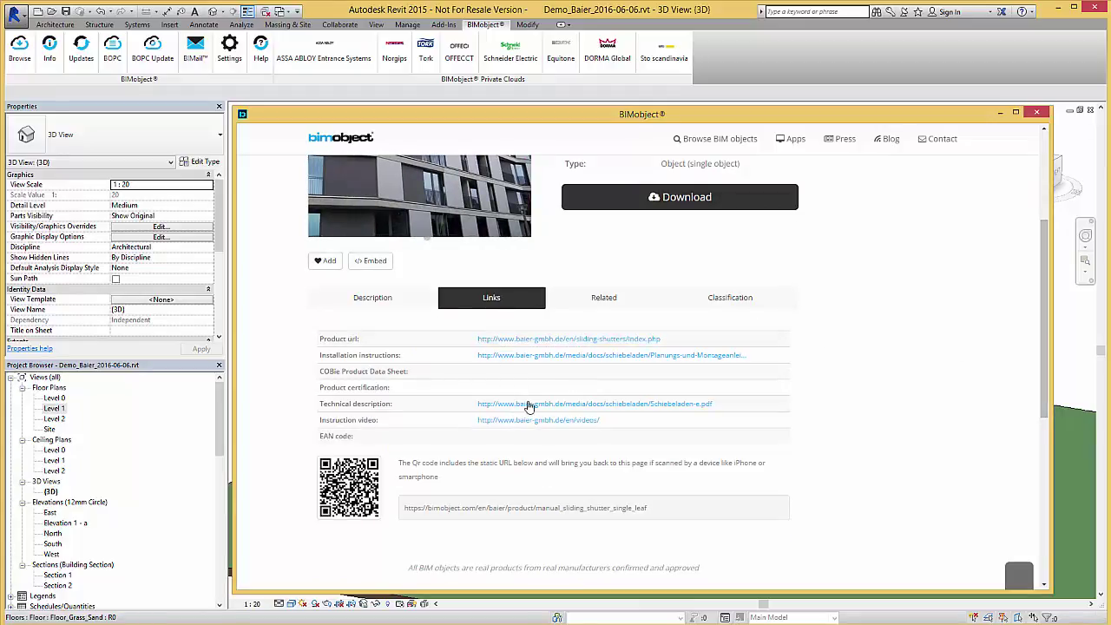
pyautogui.click(593, 303)
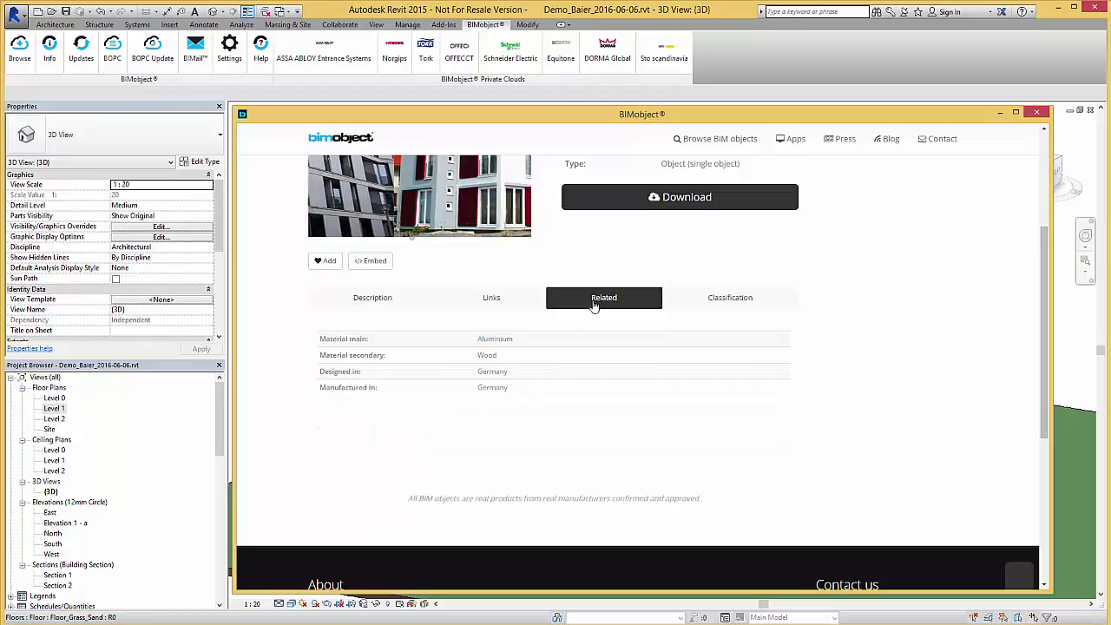
pyautogui.click(717, 306)
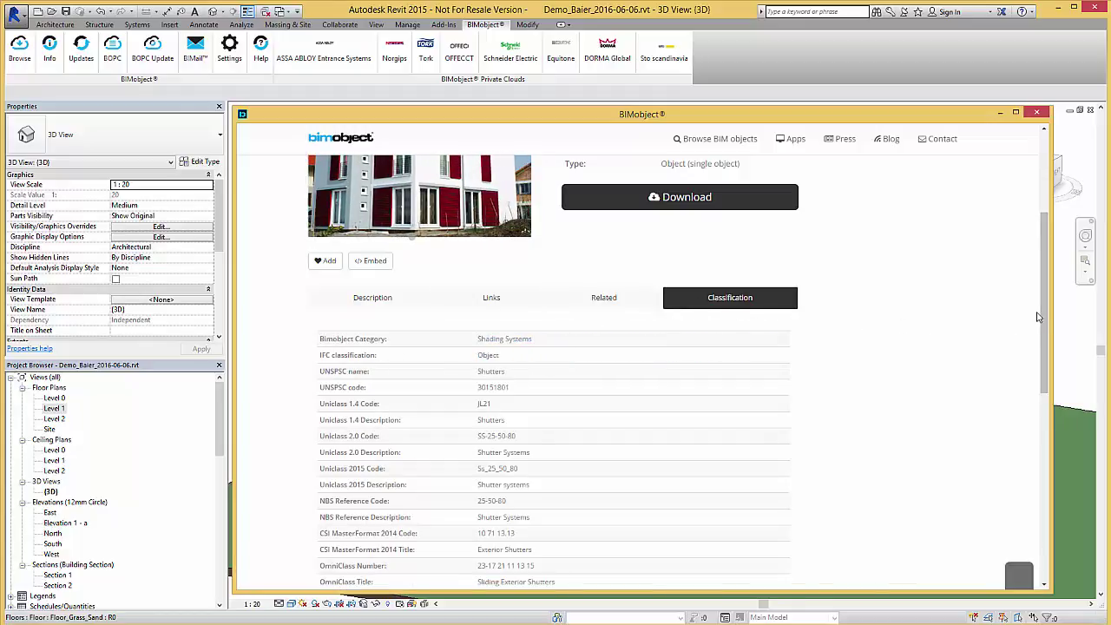
pyautogui.scroll(5, 1007, 315)
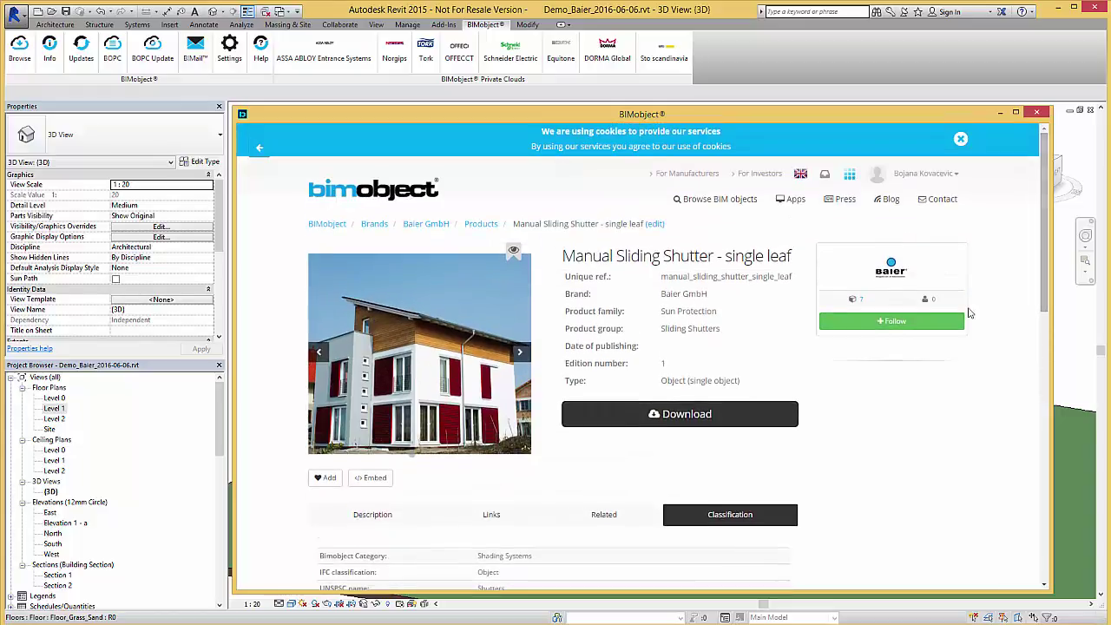
pyautogui.click(674, 415)
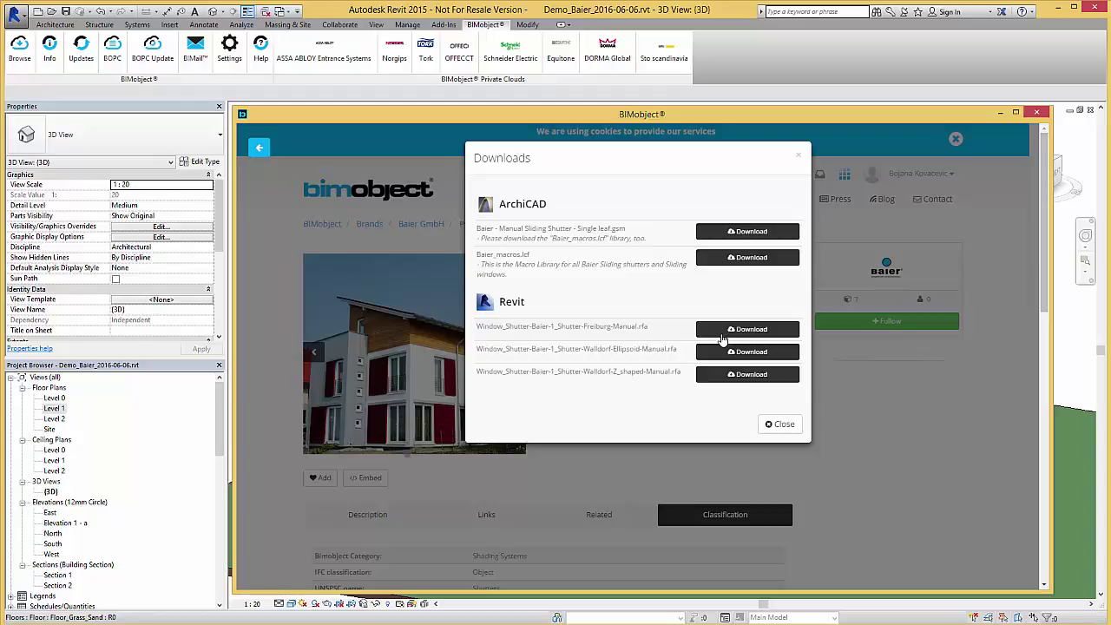
pyautogui.click(853, 153)
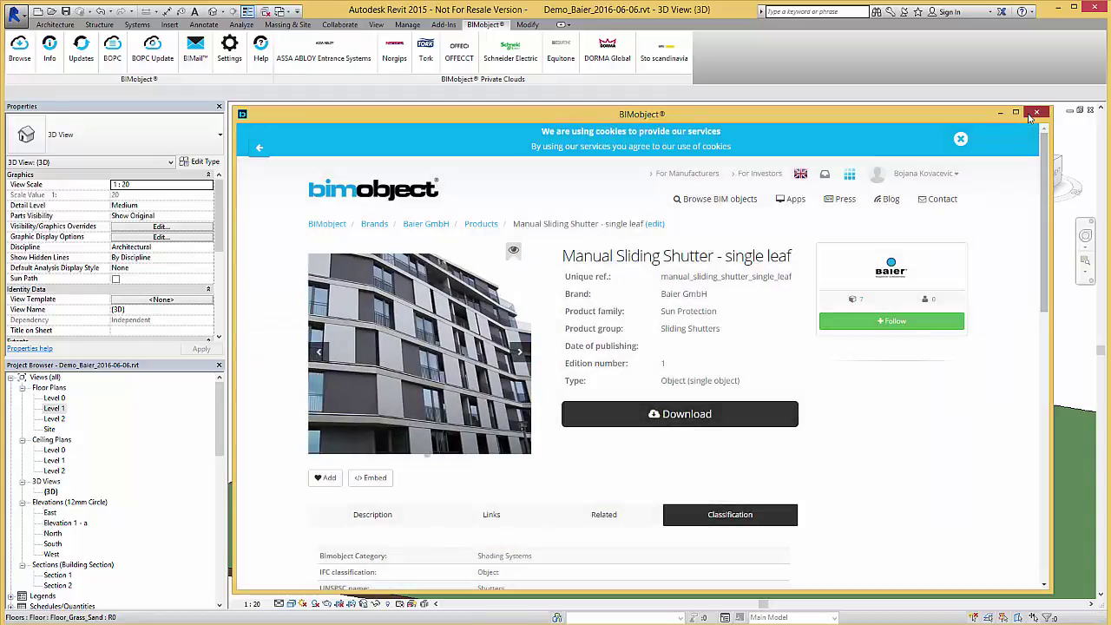
# - Close the BIMobject portal and open the Level 0 floor plan, zoomed in
pyautogui.click(1035, 114)
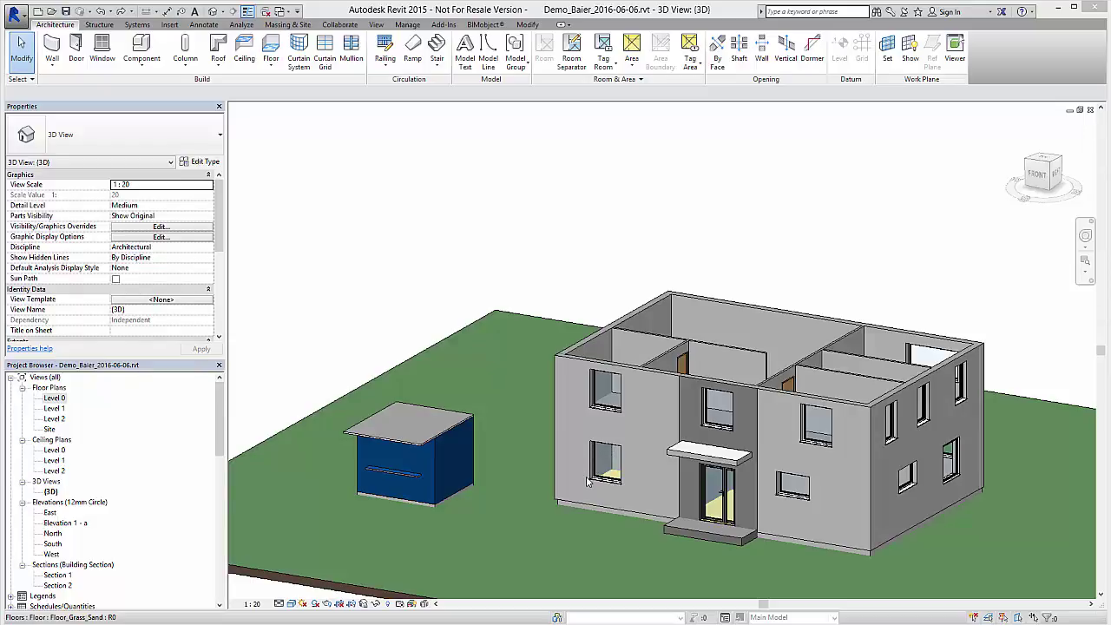
pyautogui.doubleClick(62, 400)
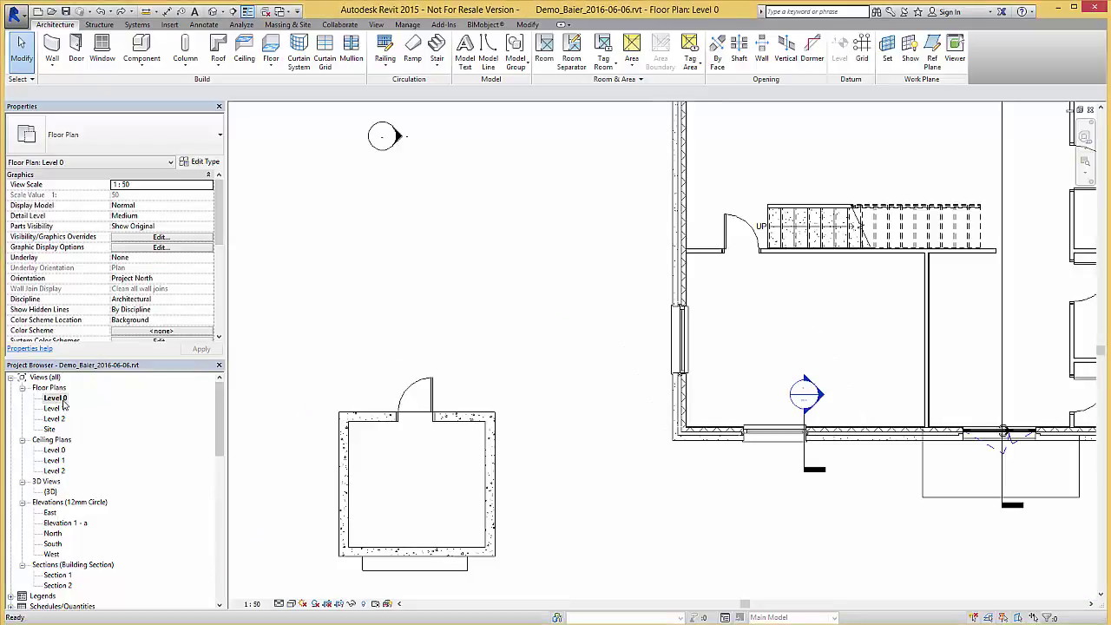
pyautogui.scroll(5, 794, 449)
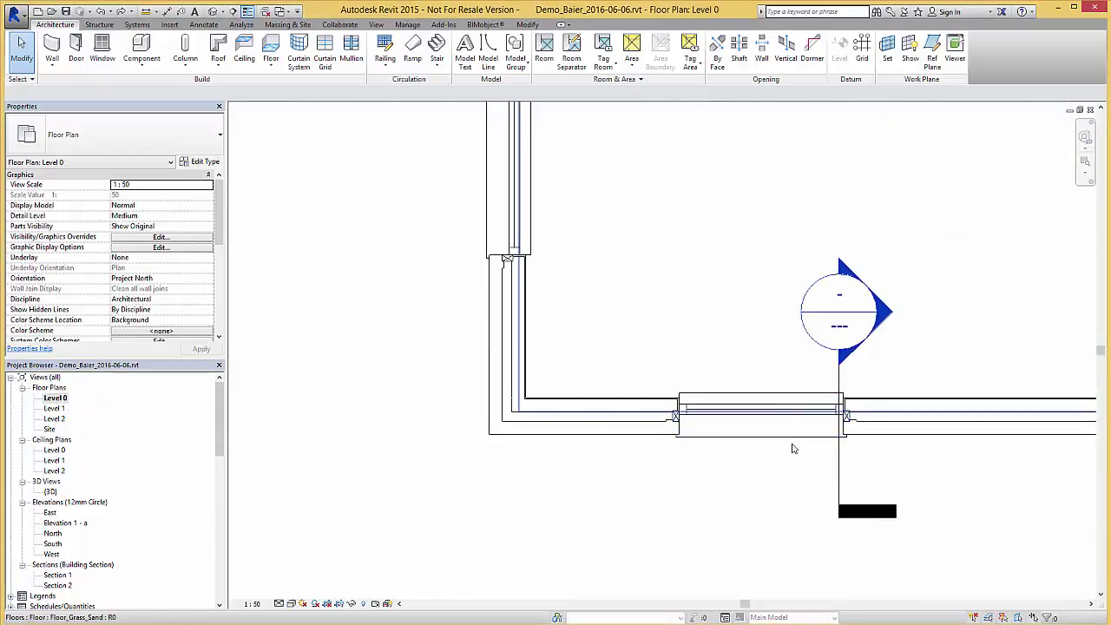
# - Check the ground-floor window's type properties: Rough Width 1300 and Rough Height 1500
pyautogui.click(782, 428)
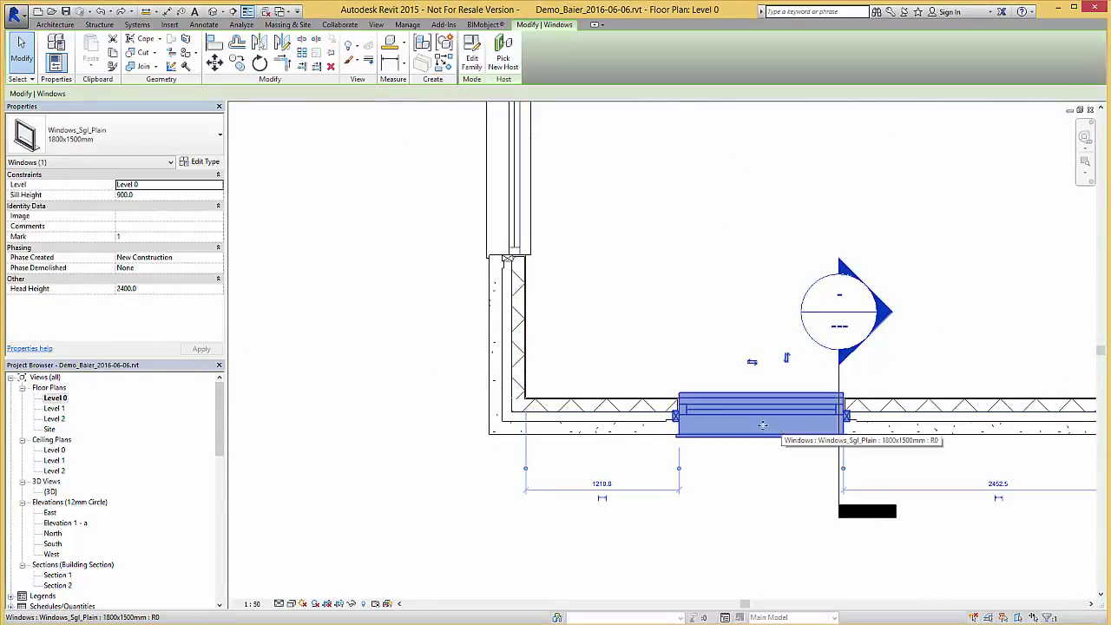
pyautogui.click(205, 165)
pyautogui.click(396, 366)
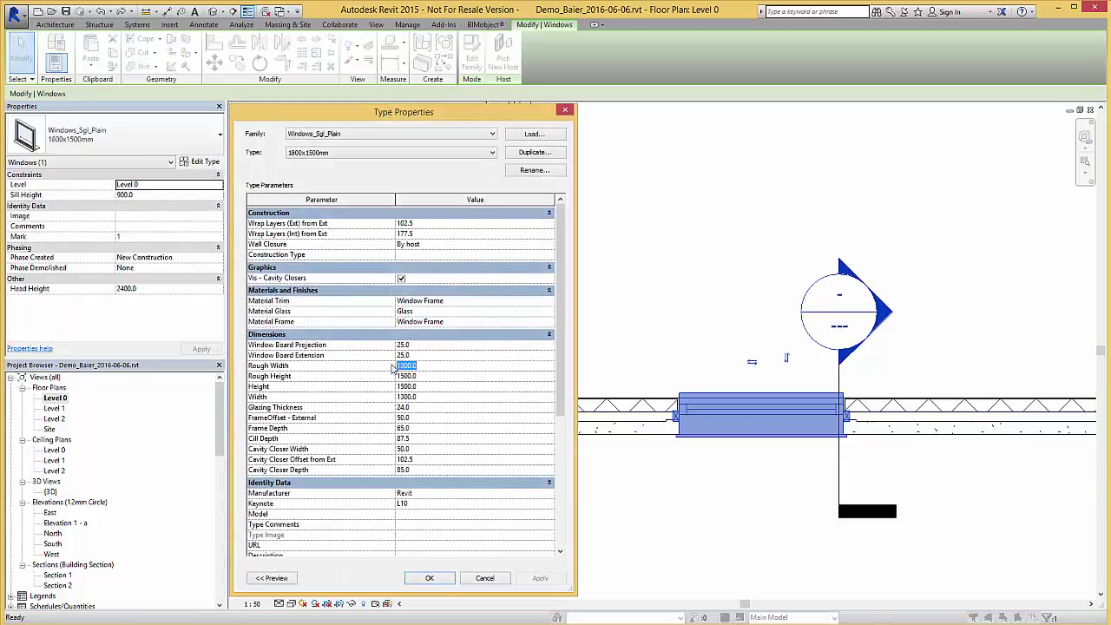
pyautogui.click(415, 377)
pyautogui.click(483, 578)
pyautogui.click(471, 519)
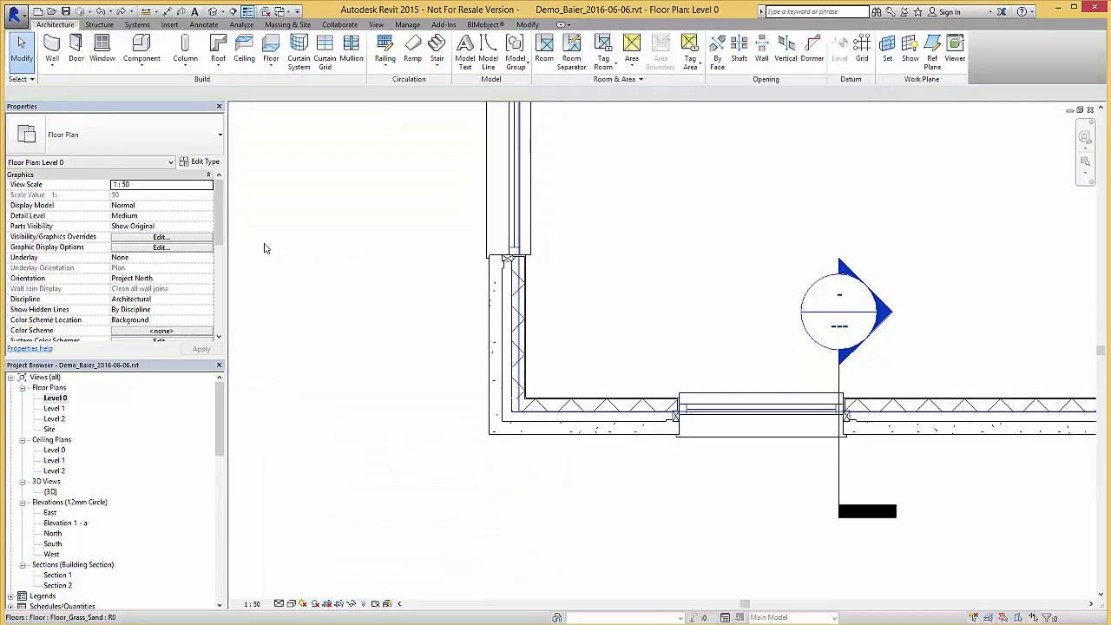
# - Place a Telescopic-Freiburg-Motorized Type 1 Baier shutter component against the ground-floor window wall
pyautogui.click(141, 50)
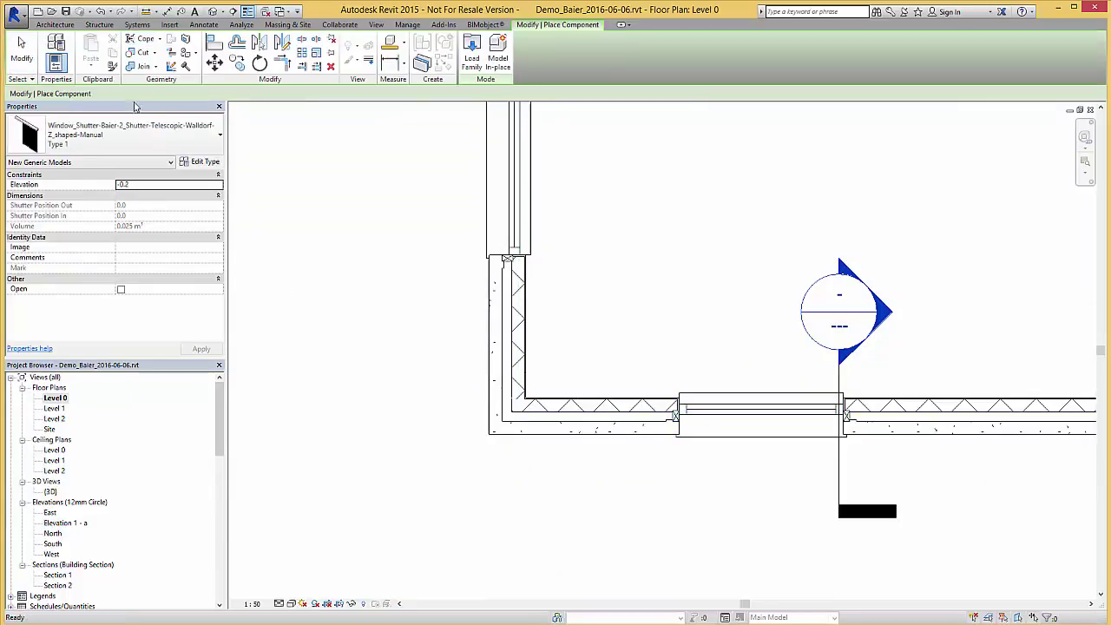
pyautogui.click(122, 132)
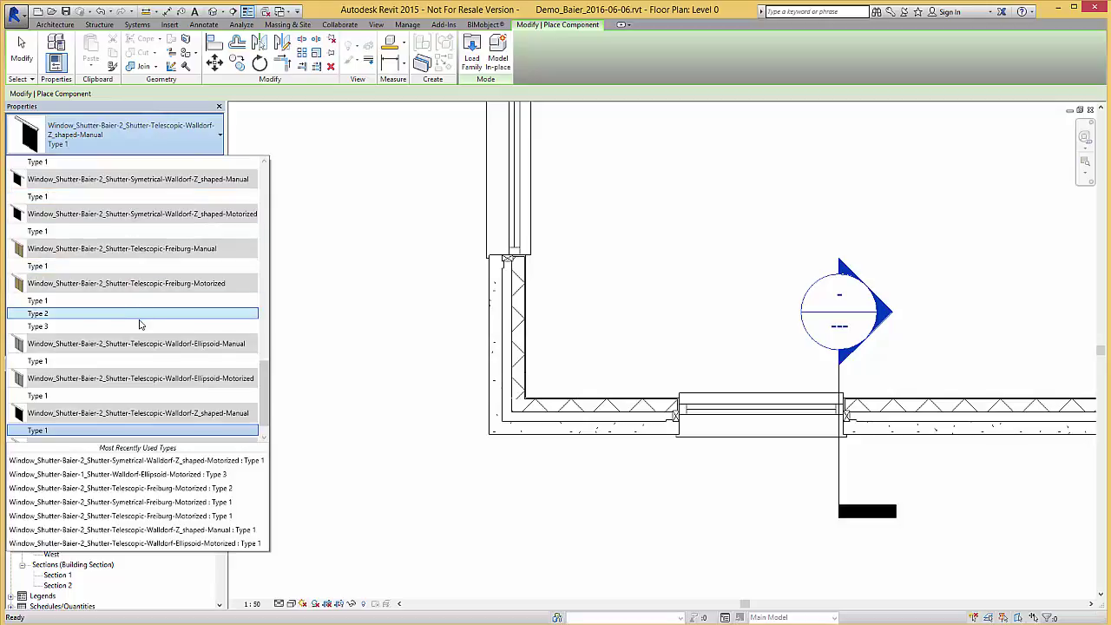
pyautogui.scroll(-1, 139, 321)
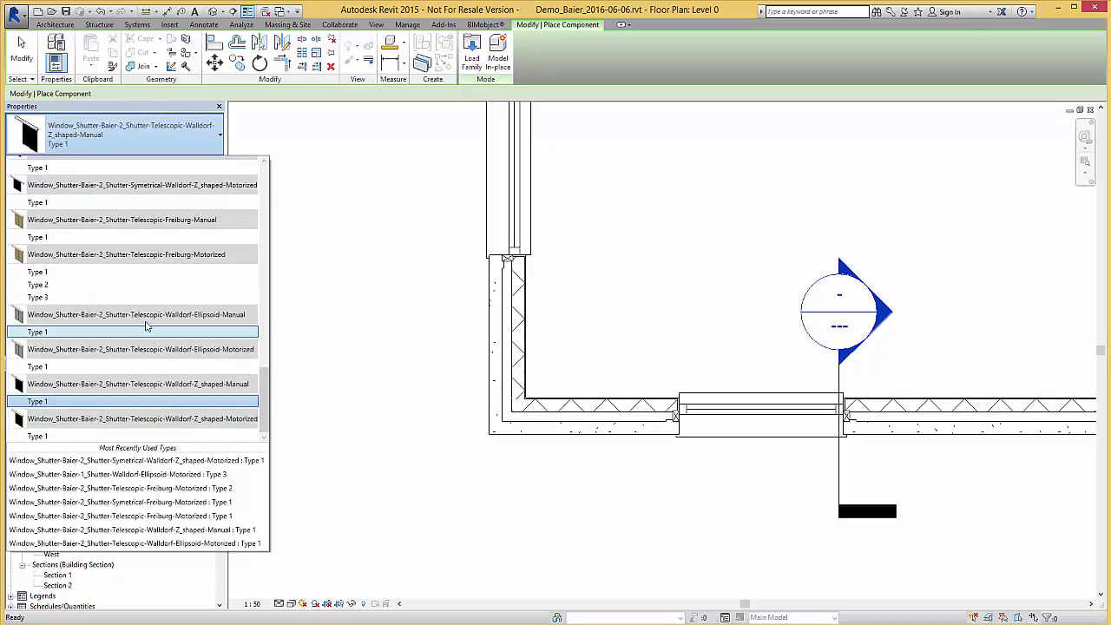
pyautogui.click(211, 272)
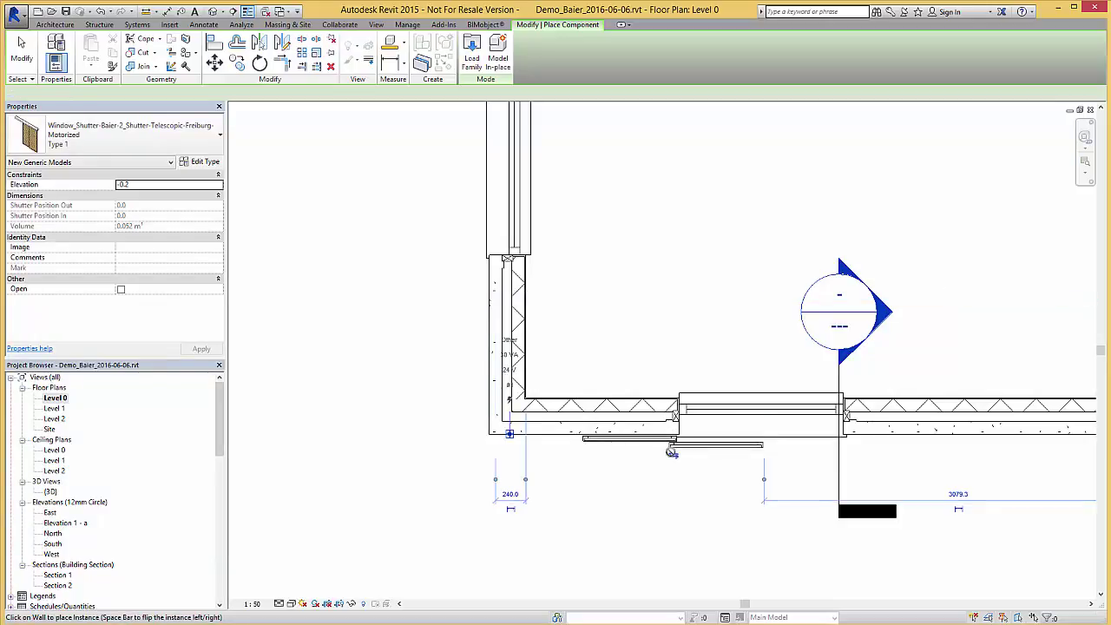
pyautogui.scroll(2, 616, 459)
pyautogui.scroll(2, 616, 460)
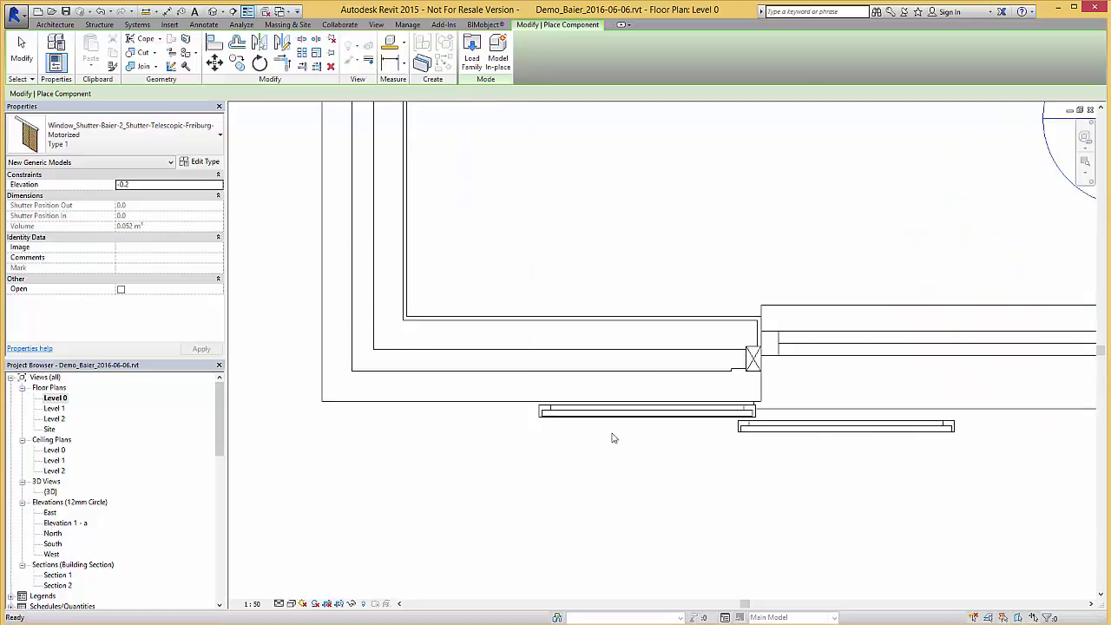
pyautogui.press('Escape')
pyautogui.press('Escape')
# - Set the Level 0 plan's detail level to Fine
pyautogui.click(367, 556)
pyautogui.click(280, 604)
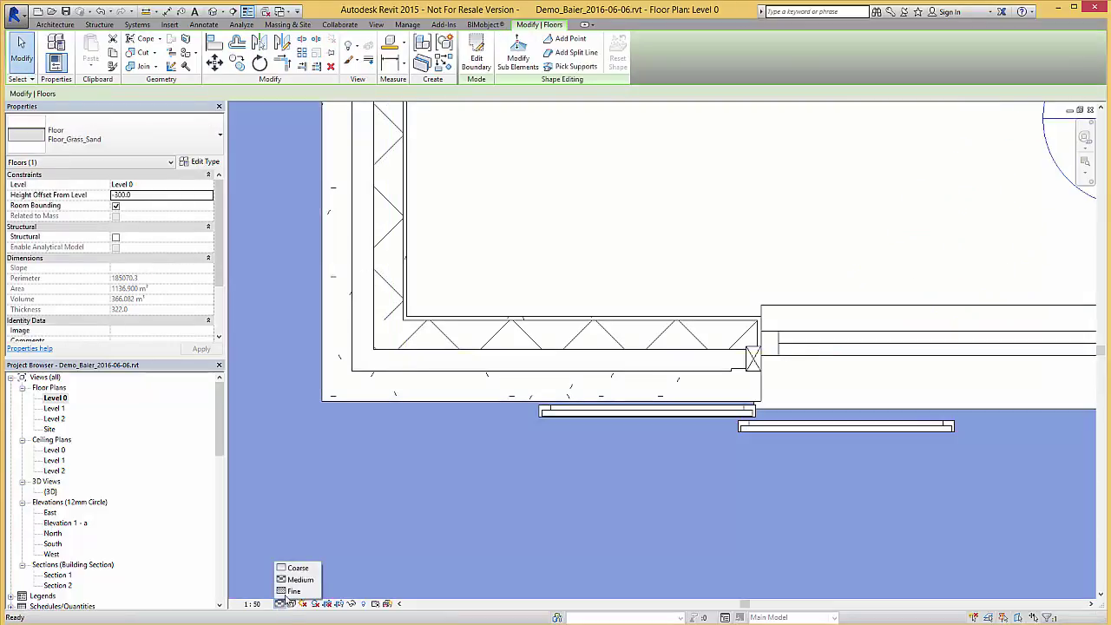
pyautogui.click(293, 591)
pyautogui.scroll(-2, 415, 488)
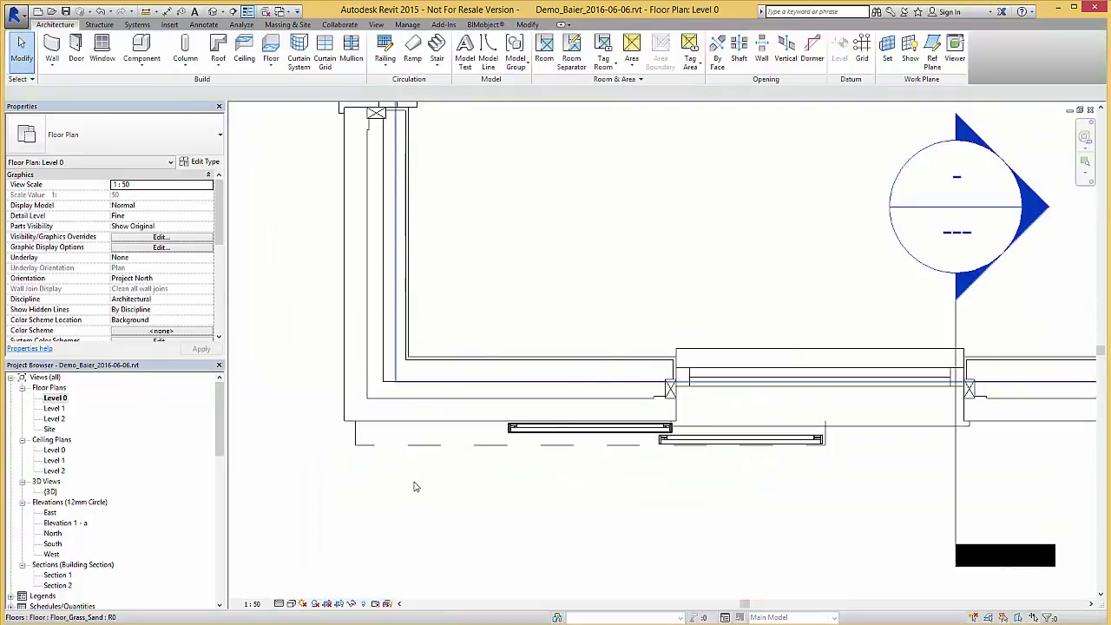
# - Review the shutter's type parameters, including the 1300 × 1500 window size, without changes
pyautogui.click(552, 447)
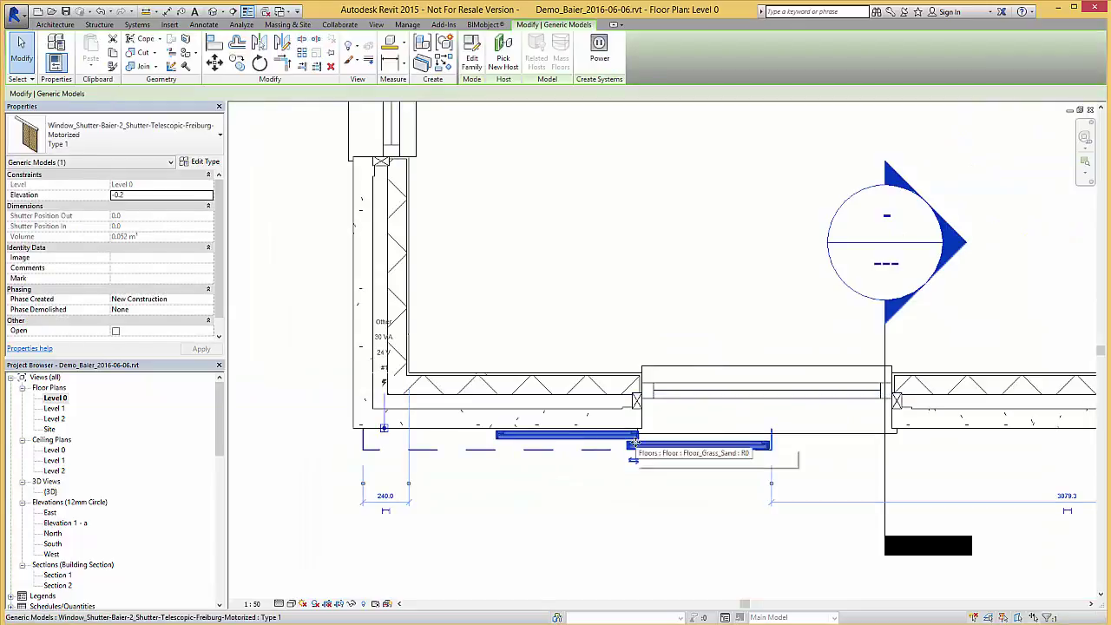
pyautogui.click(208, 162)
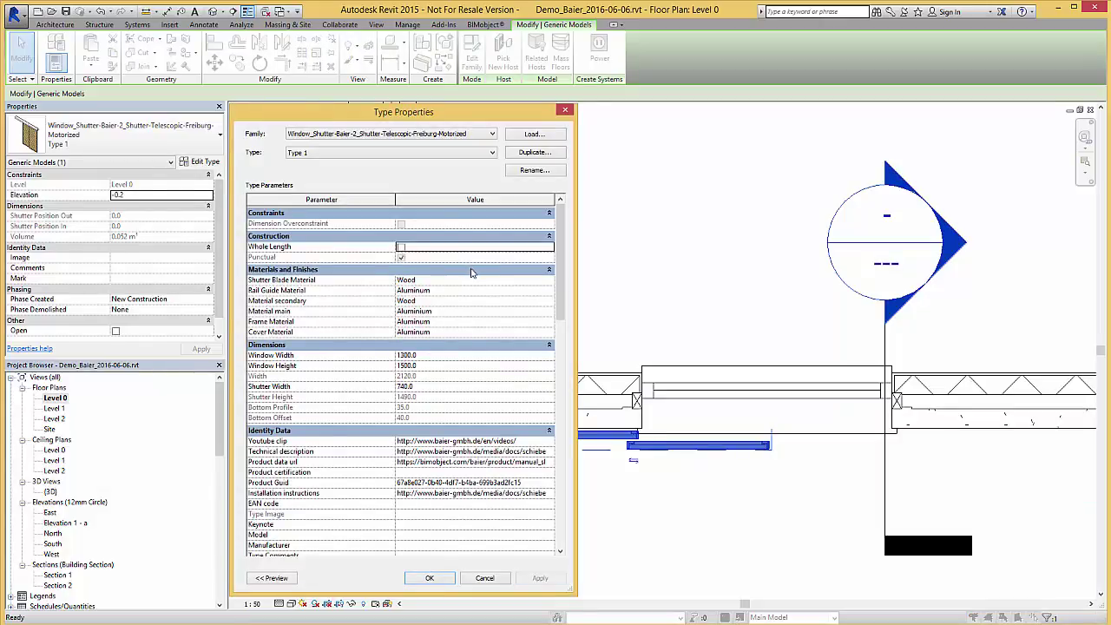
pyautogui.moveTo(559, 304); pyautogui.dragTo(560, 534)
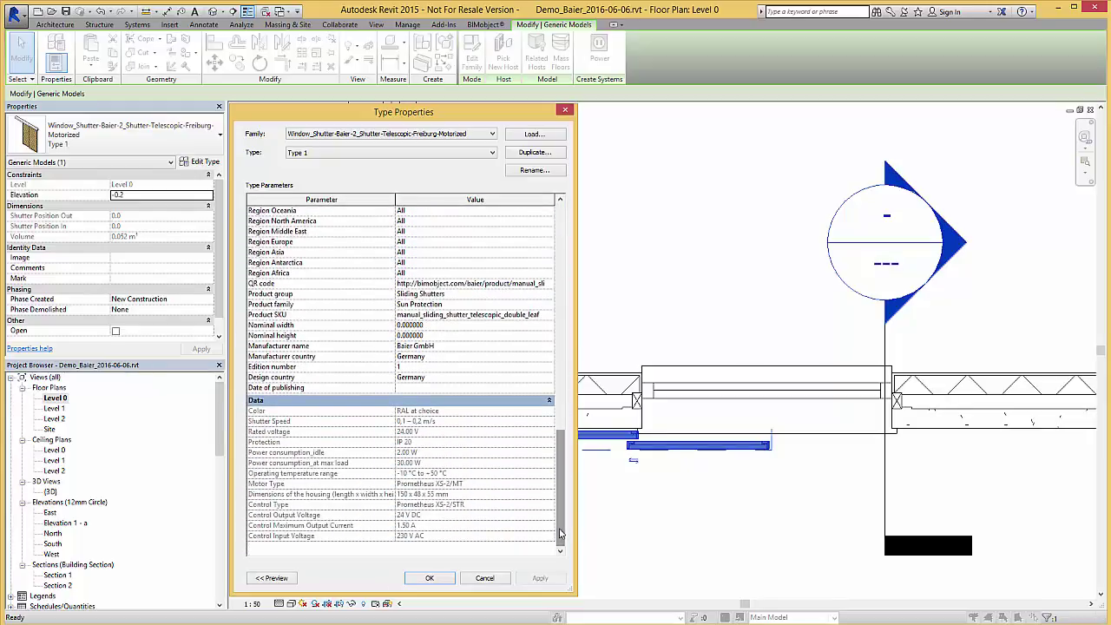
pyautogui.click(487, 579)
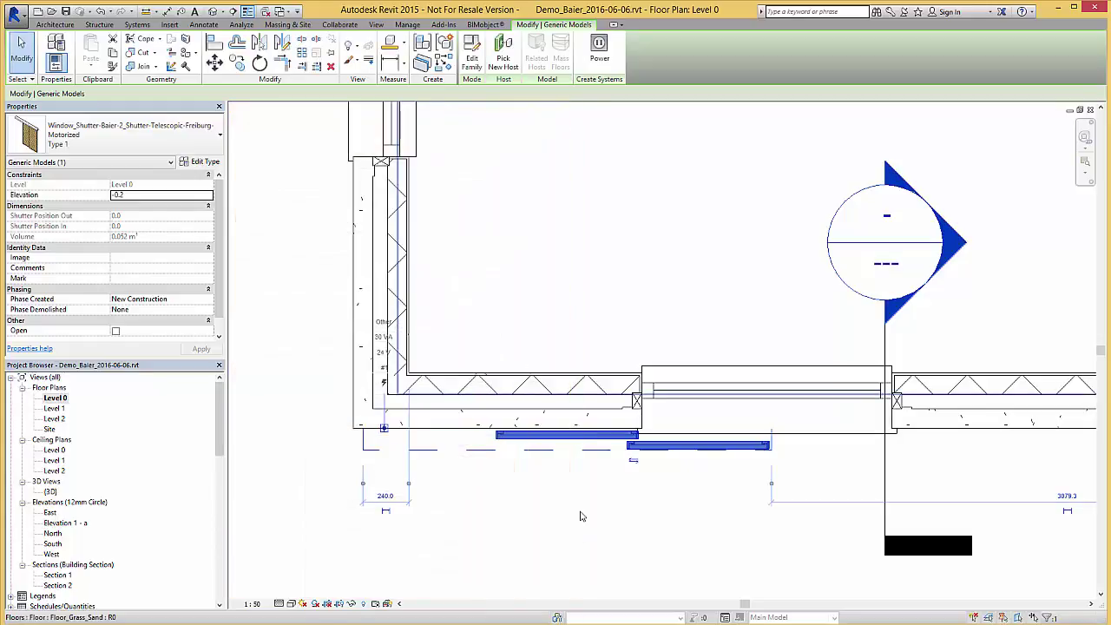
# - Slide the shutter right to align with the window and enter an Elevation of 898.0
pyautogui.moveTo(713, 447); pyautogui.dragTo(814, 451)
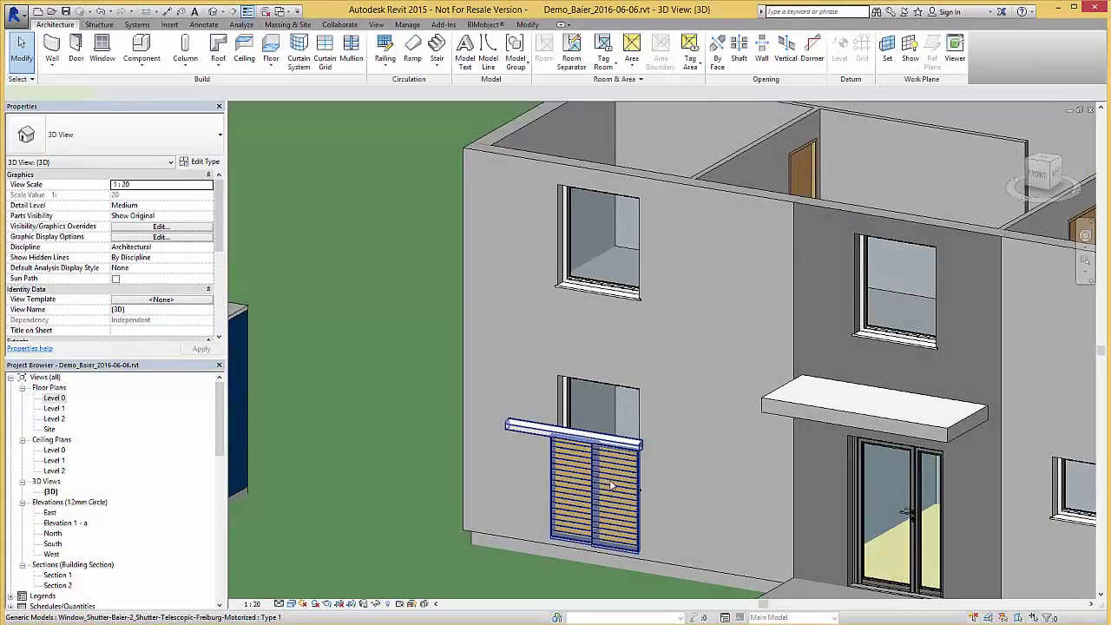
pyautogui.click(611, 486)
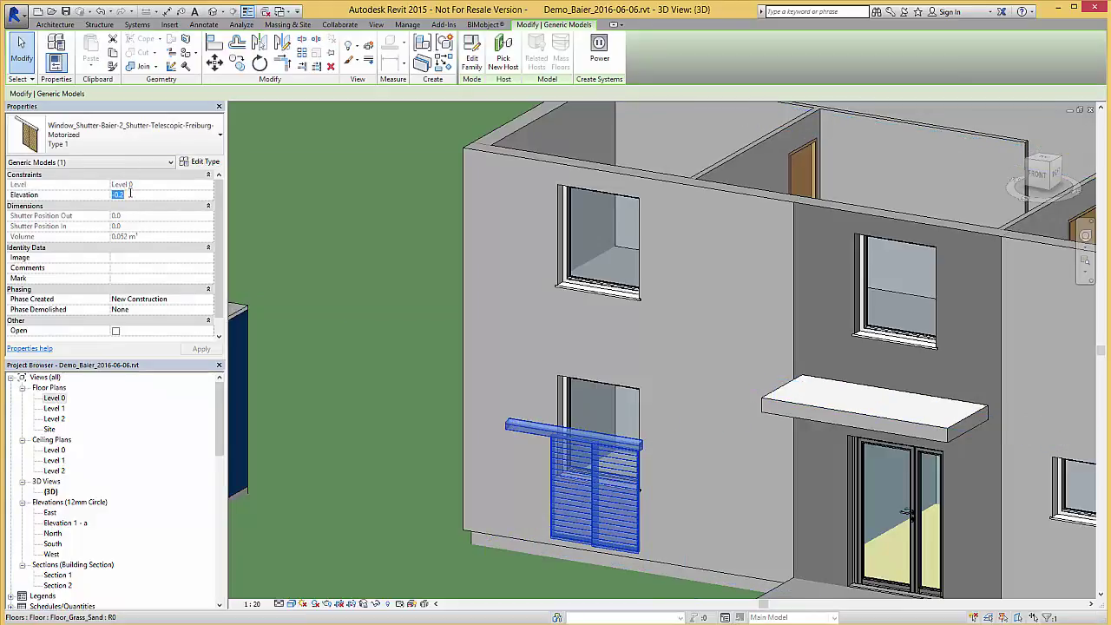
pyautogui.write('898.0')
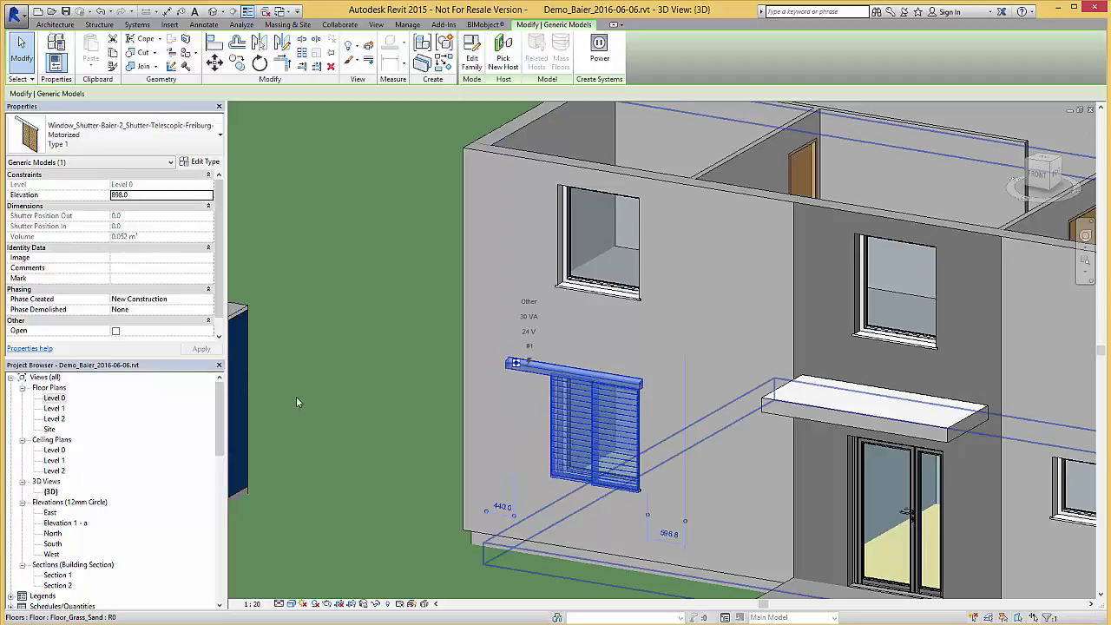
# - Apply the 898 elevation, then set the telescopic shutter to Open and zoom out
pyautogui.click(418, 424)
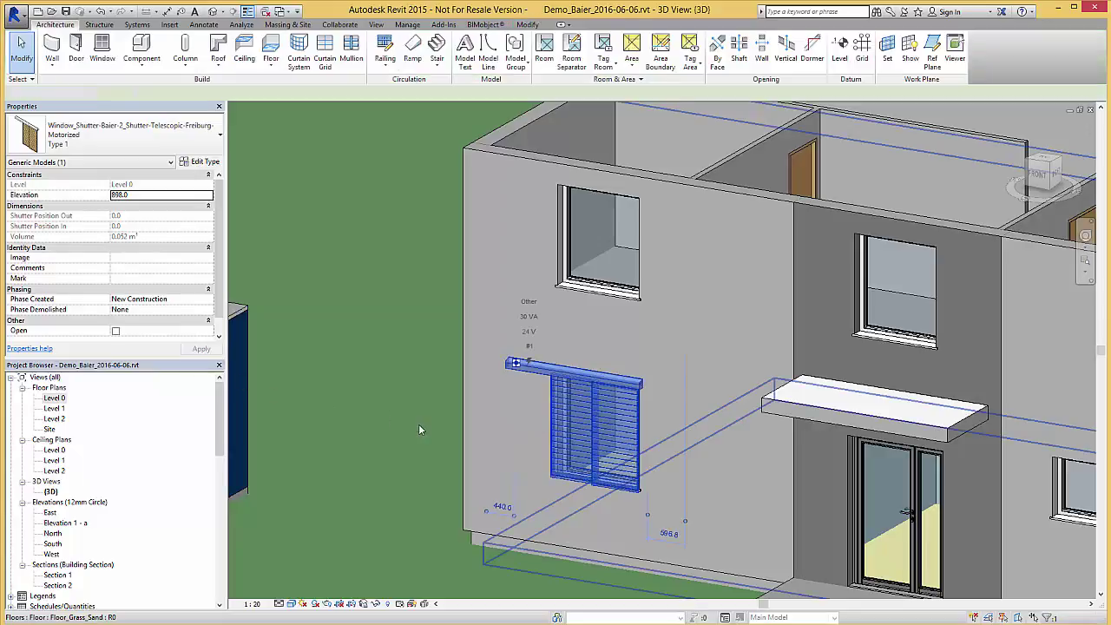
pyautogui.click(559, 434)
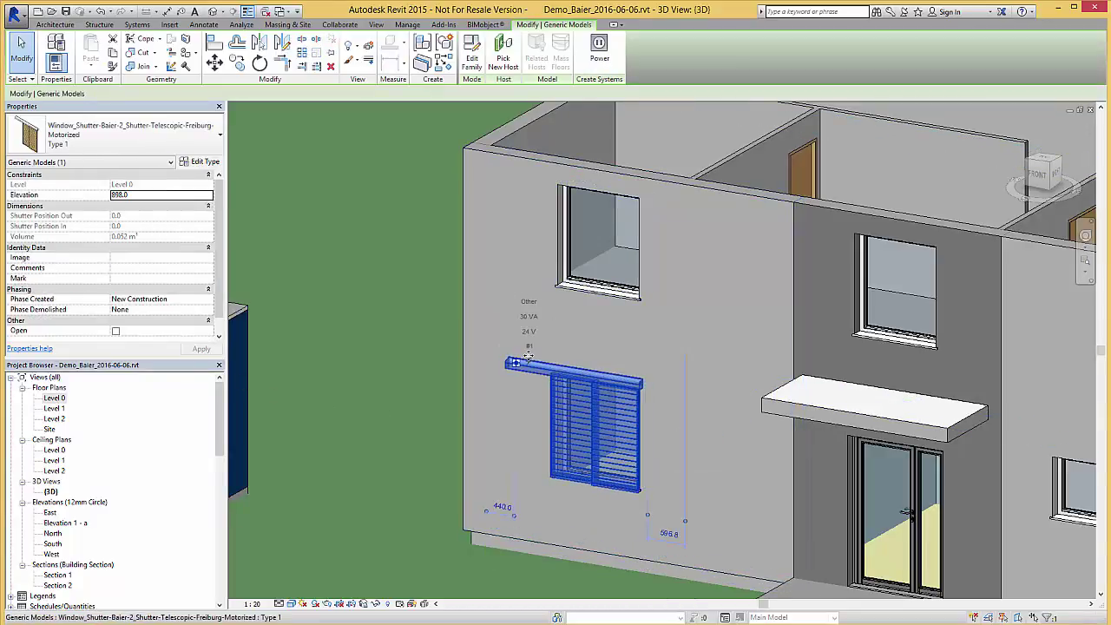
pyautogui.click(115, 331)
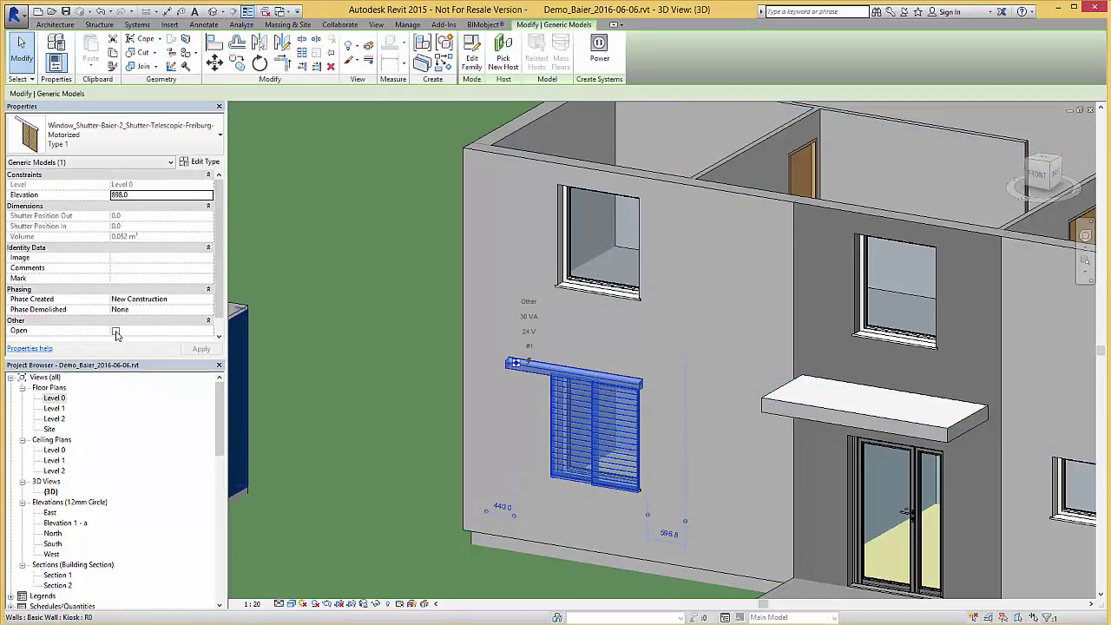
pyautogui.press('Escape')
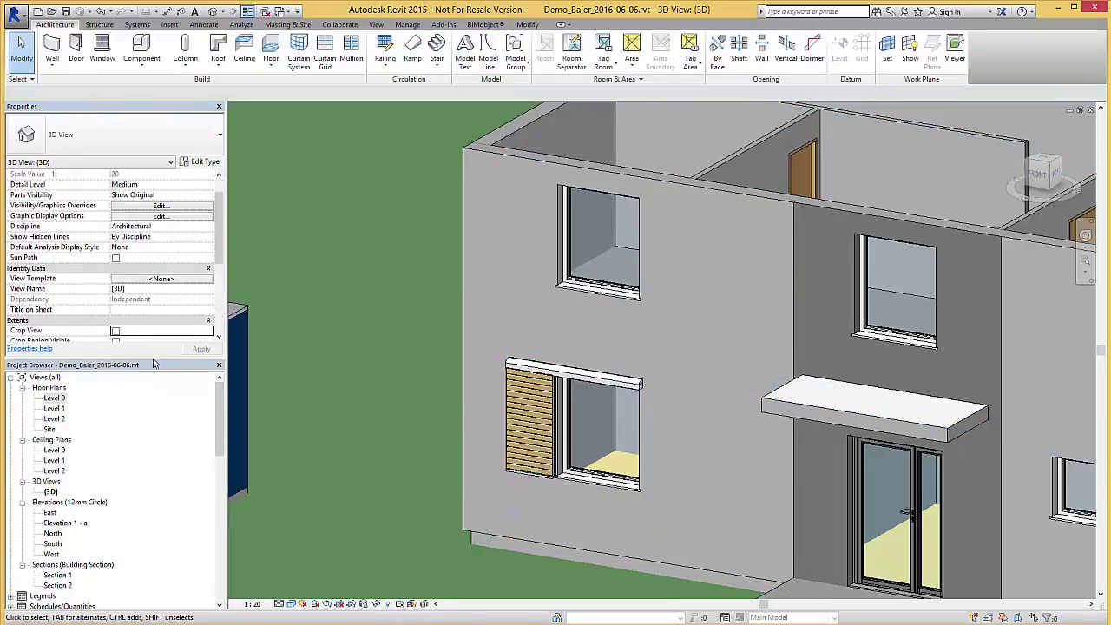
pyautogui.scroll(-5, 404, 387)
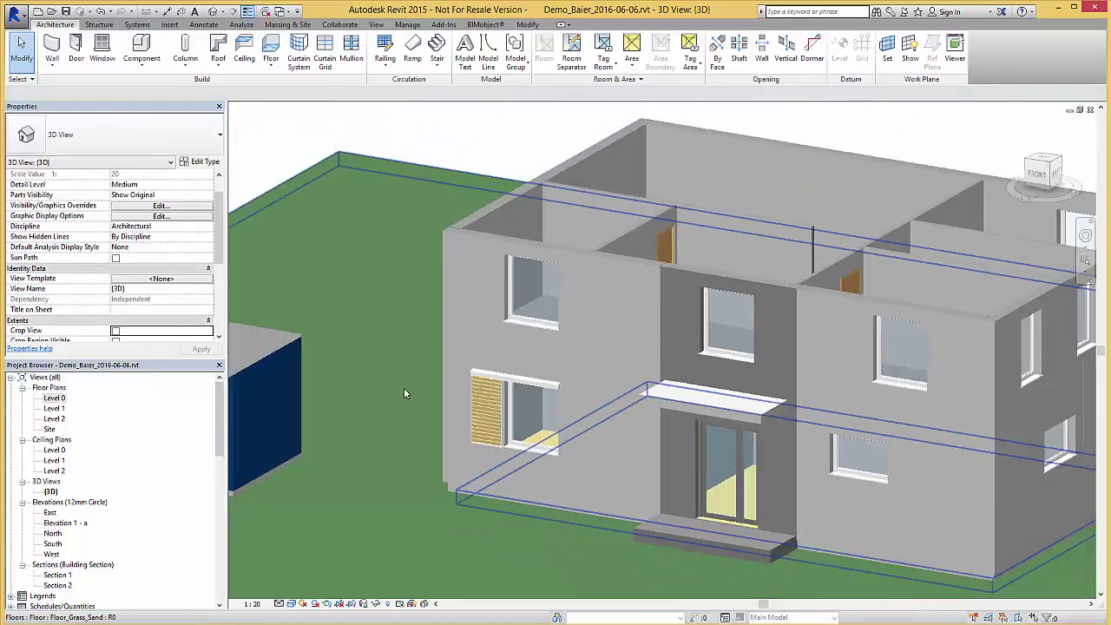
# - On the Level 1 plan, check the lower wall window's type parameters
pyautogui.doubleClick(53, 408)
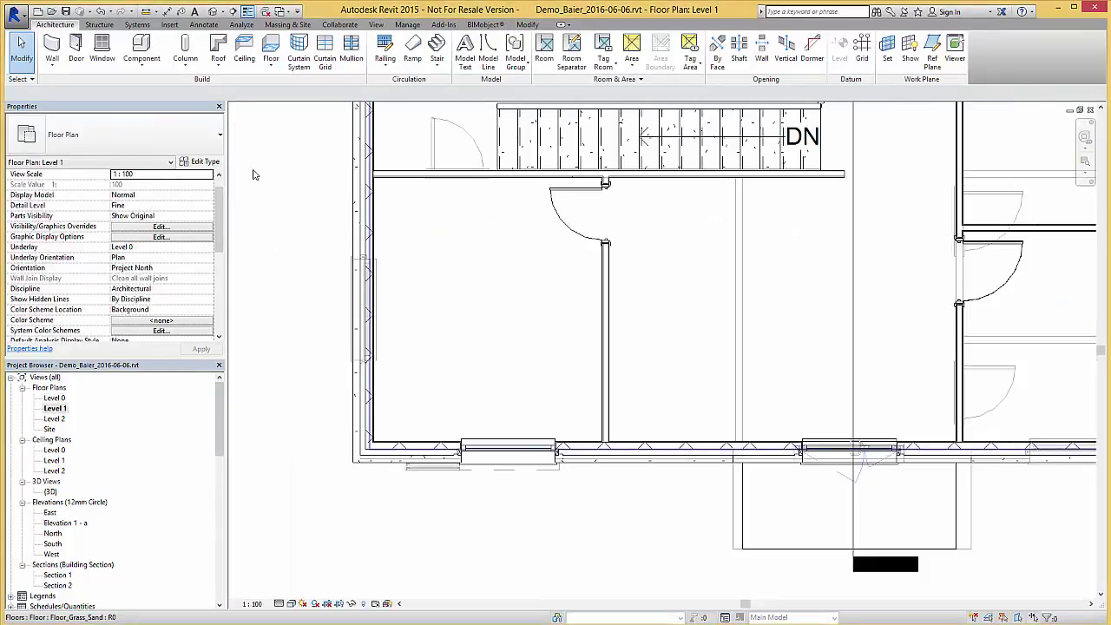
pyautogui.click(492, 457)
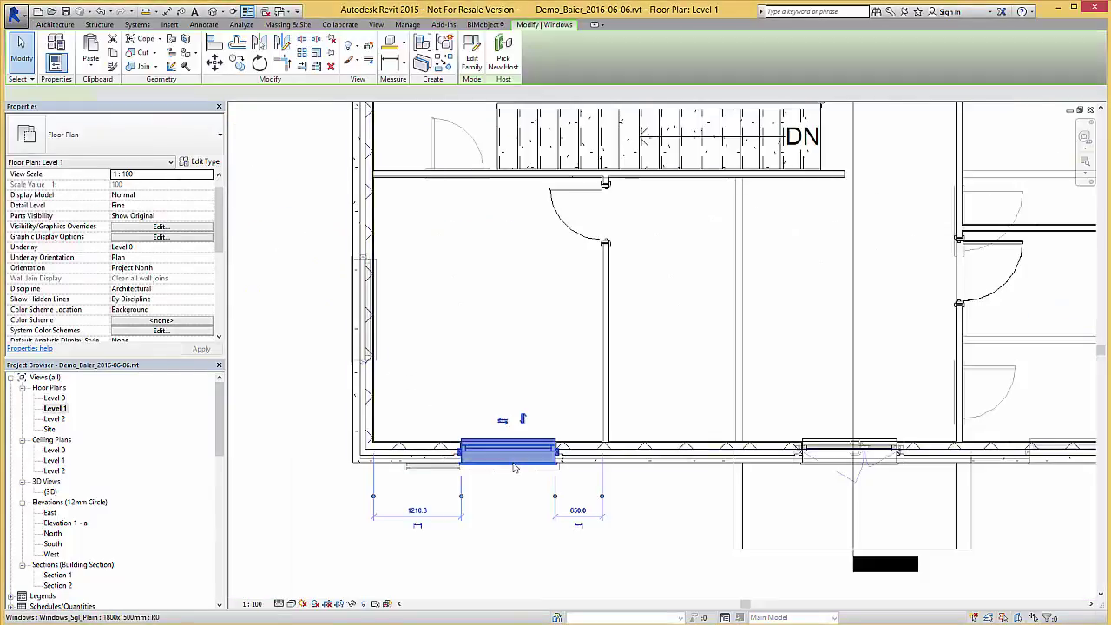
pyautogui.click(214, 165)
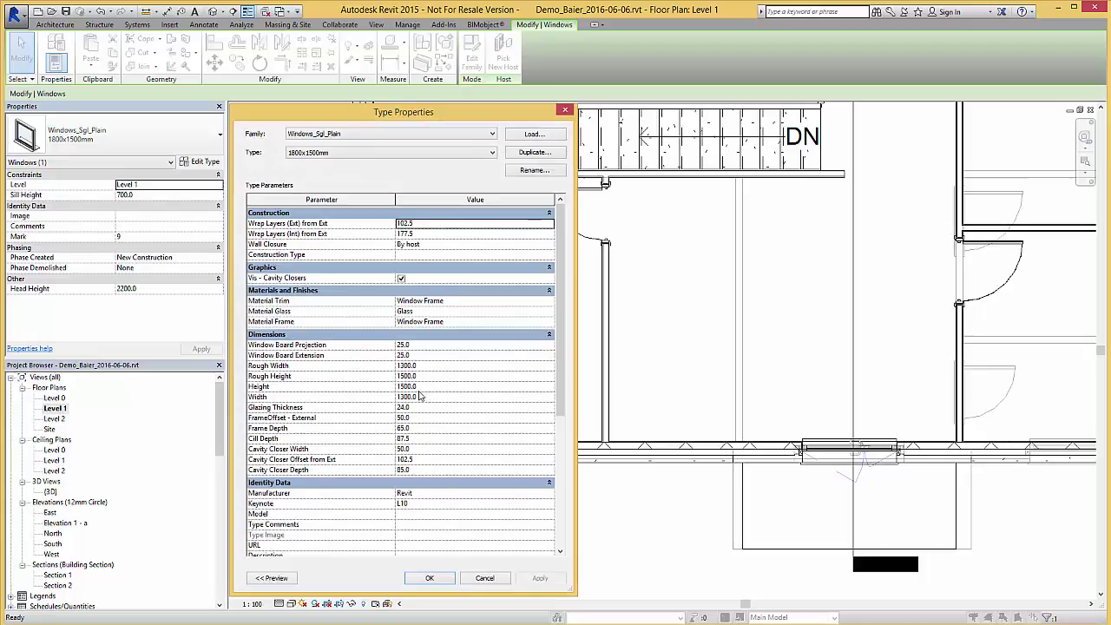
pyautogui.click(482, 578)
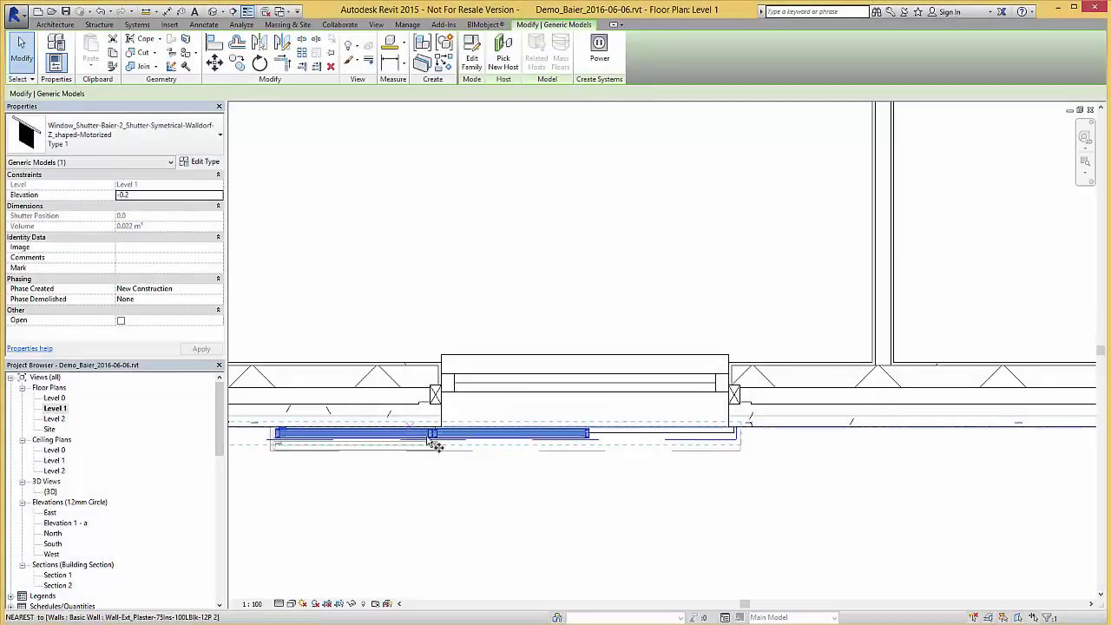
# - Move the Z-shaped motorized shutter onto the window opening with MV and set its elevation to 698.0
pyautogui.press('m')
pyautogui.press('v')
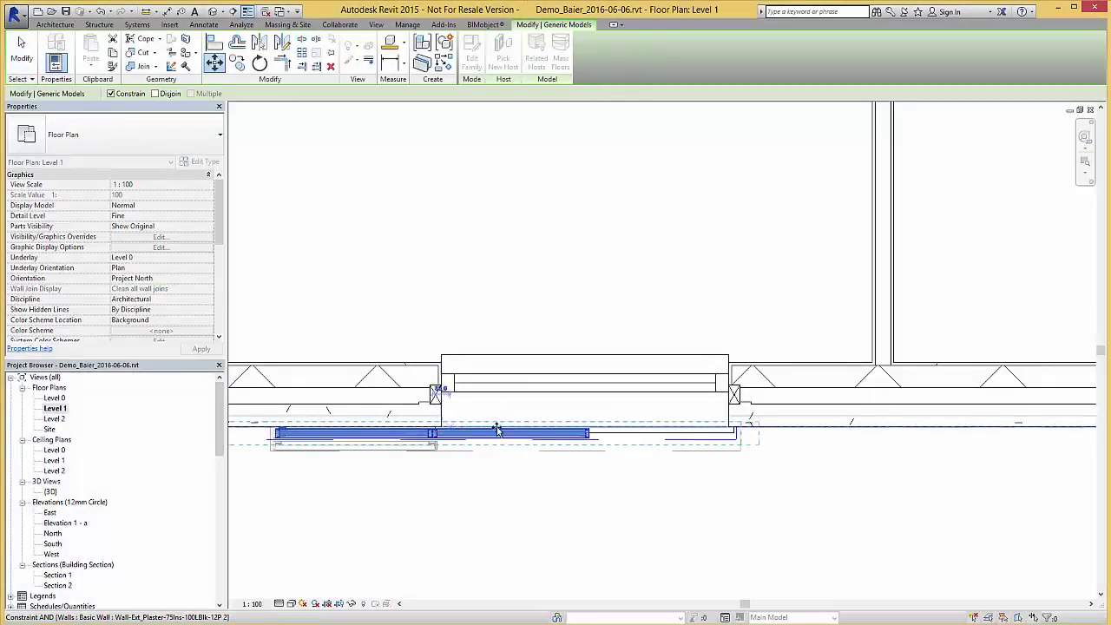
pyautogui.click(581, 398)
pyautogui.click(137, 195)
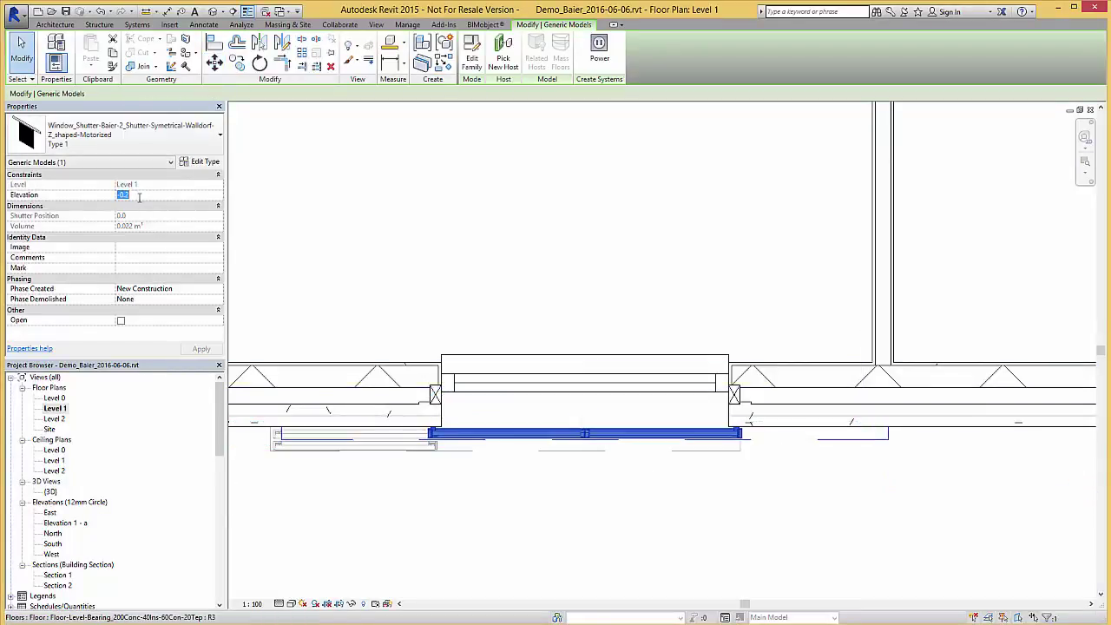
pyautogui.write('6')
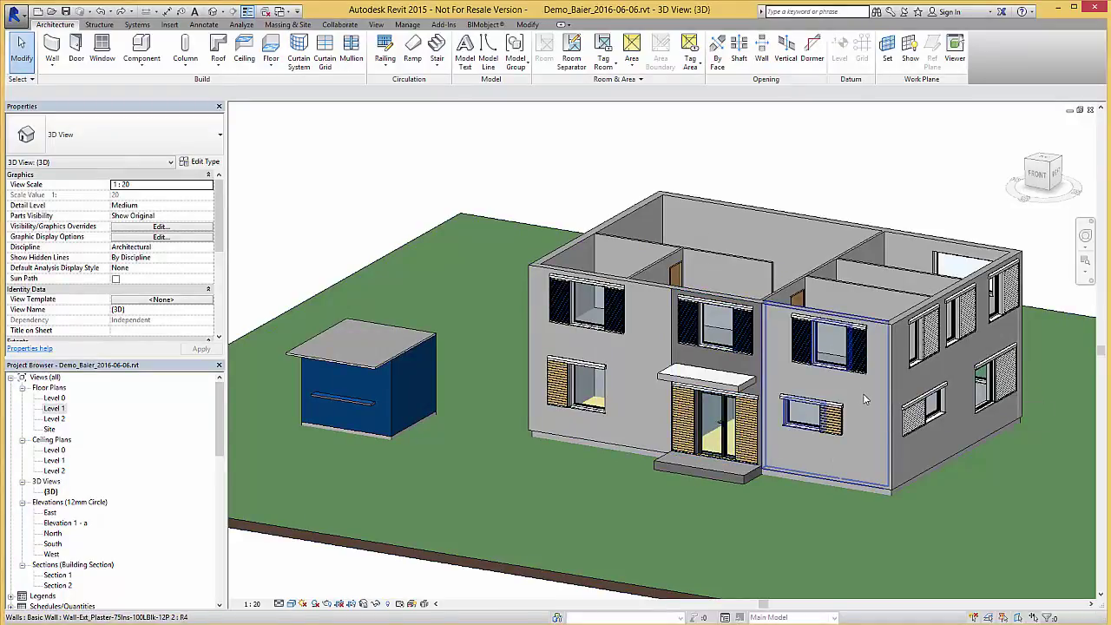
# - Zoom over the fully shuttered house in 3D, then bring up the BIMobject ribbon tab
pyautogui.scroll(3, 863, 393)
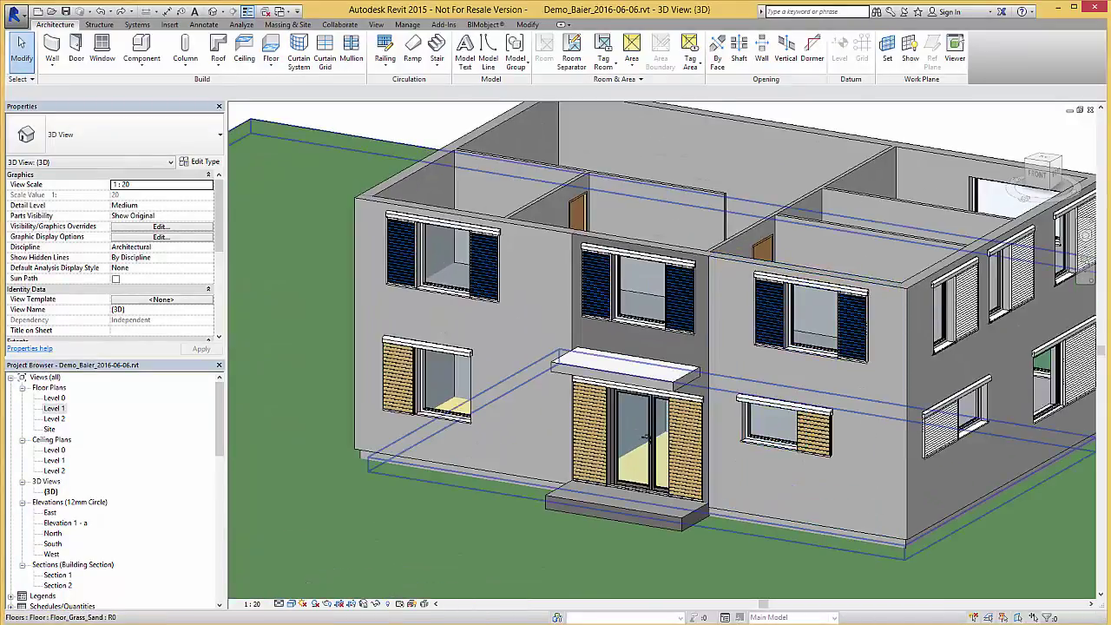
pyautogui.scroll(-3, 942, 447)
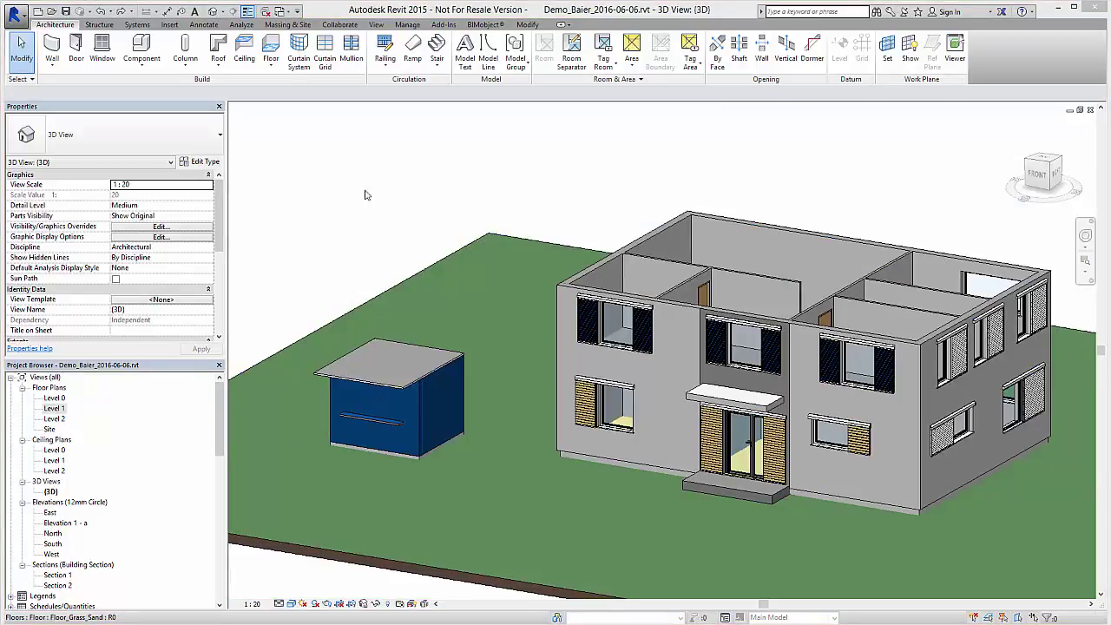
pyautogui.click(486, 24)
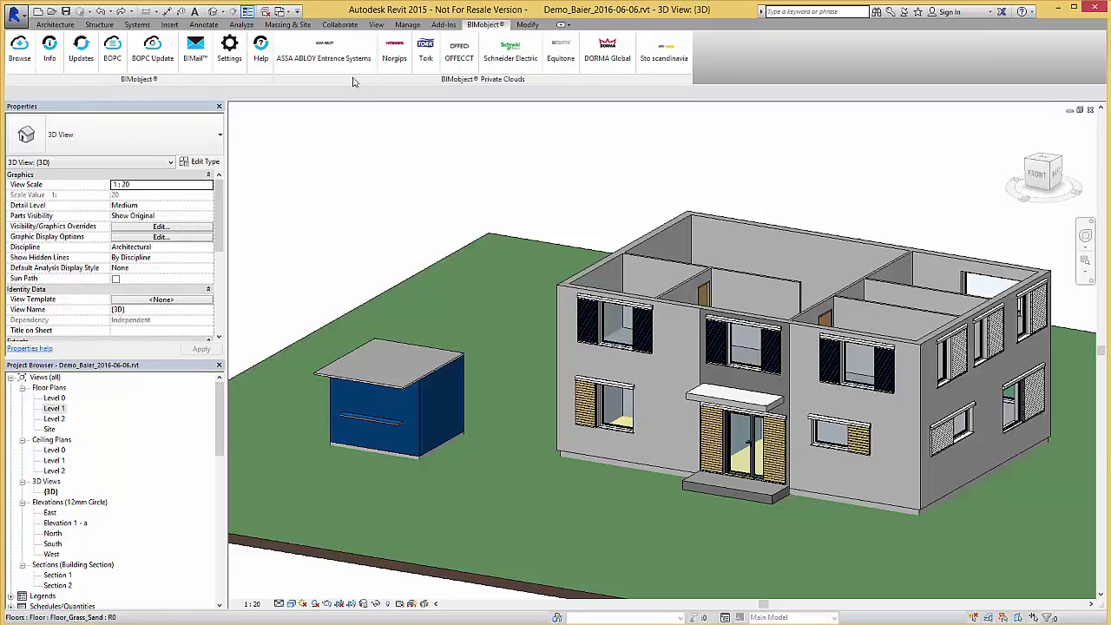
# - Open Baier's Vertical Sliding Window VSF 210 in BIMobject and review its Links, Related and Classification tabs
pyautogui.click(19, 48)
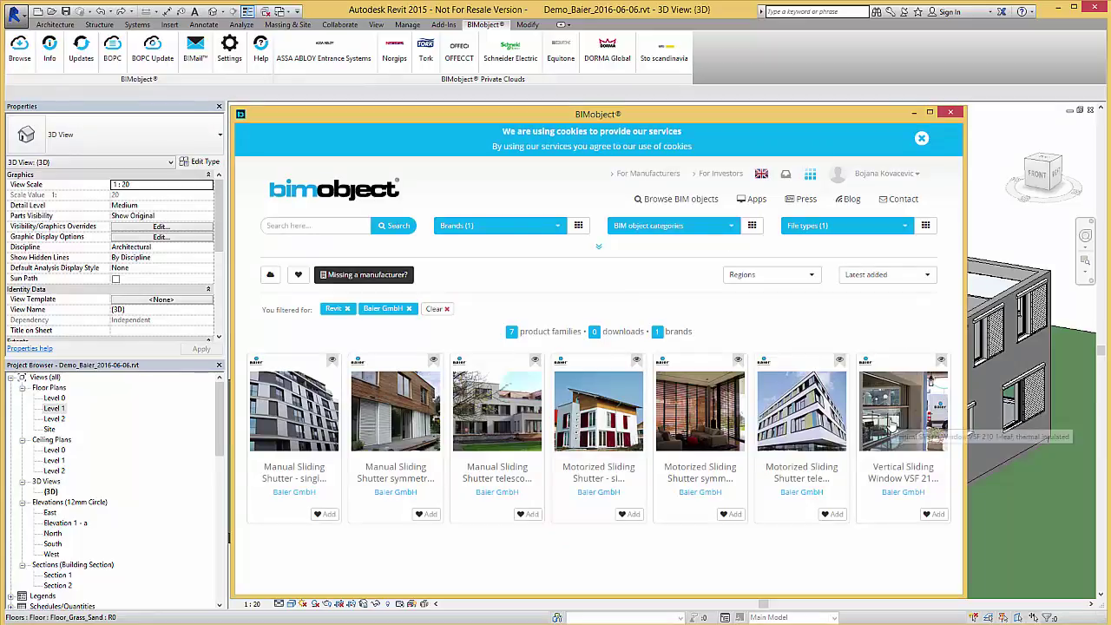
pyautogui.click(894, 423)
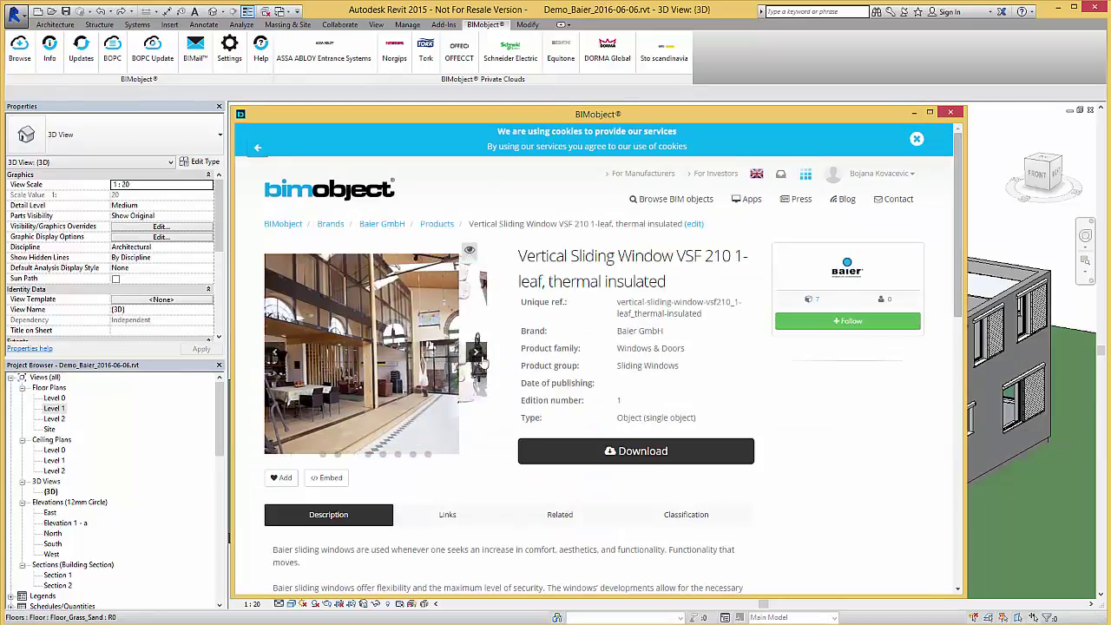
pyautogui.moveTo(958, 297); pyautogui.dragTo(957, 382)
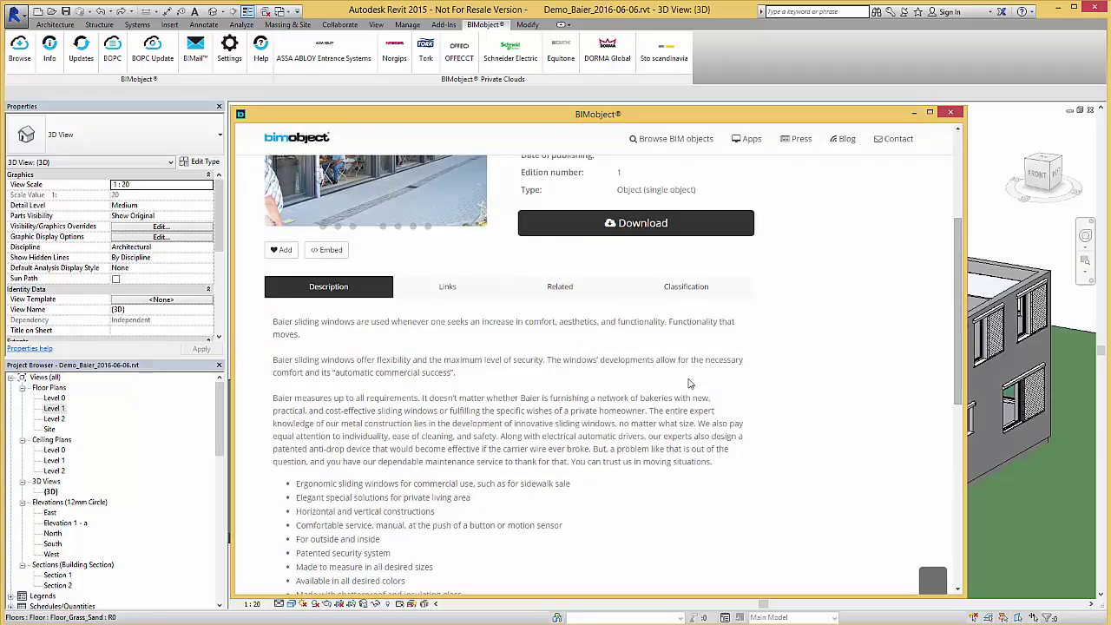
pyautogui.click(447, 293)
pyautogui.click(529, 291)
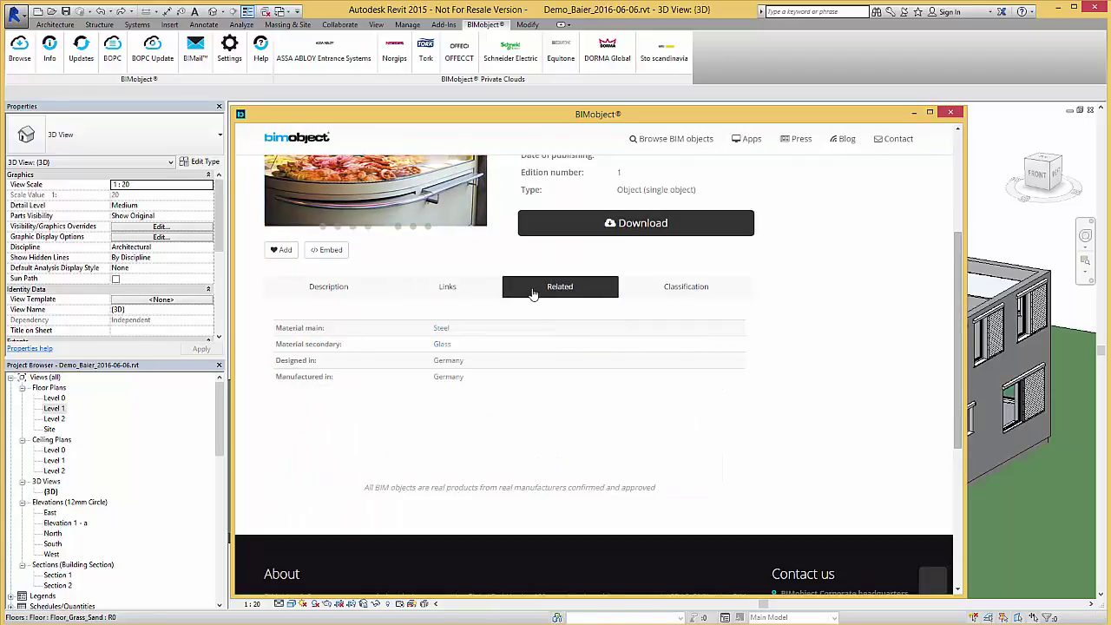
pyautogui.click(662, 294)
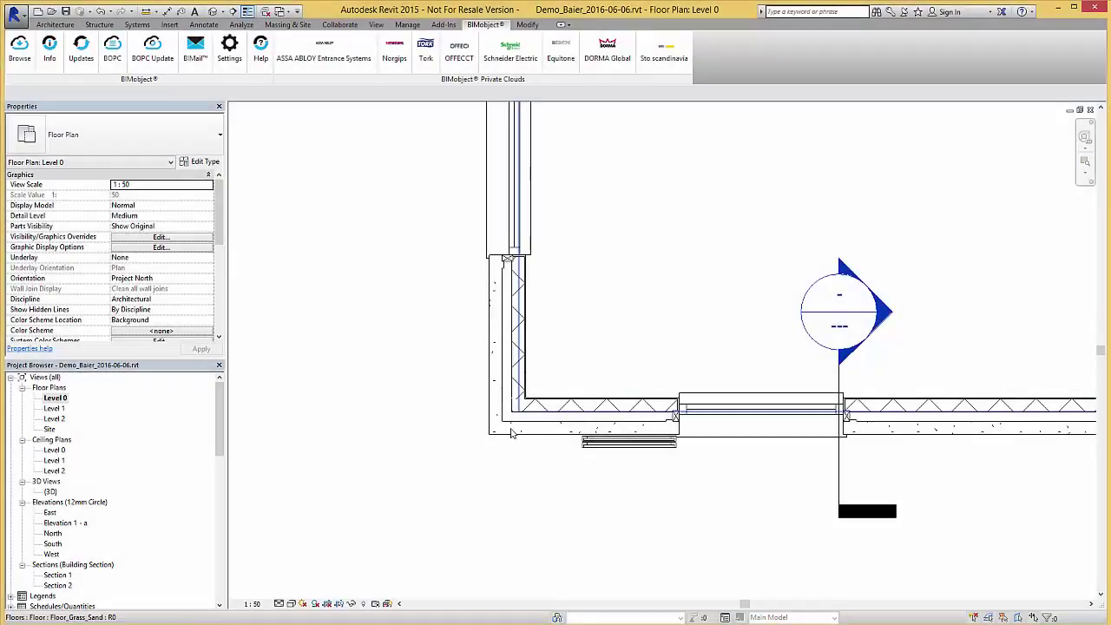
# - Place the Window-Vertical_Sliding-Baier-VSF_210 window in the kiosk wall
pyautogui.scroll(-5, 597, 436)
pyautogui.scroll(5, 390, 486)
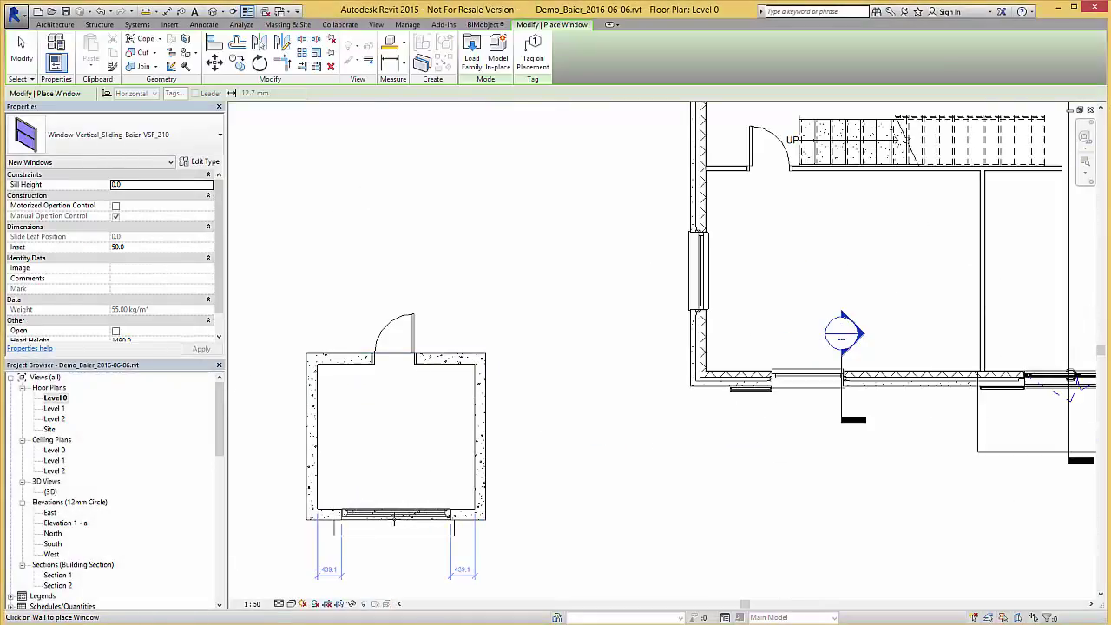
pyautogui.click(392, 518)
pyautogui.scroll(4, 395, 512)
pyautogui.press('Escape')
pyautogui.press('Escape')
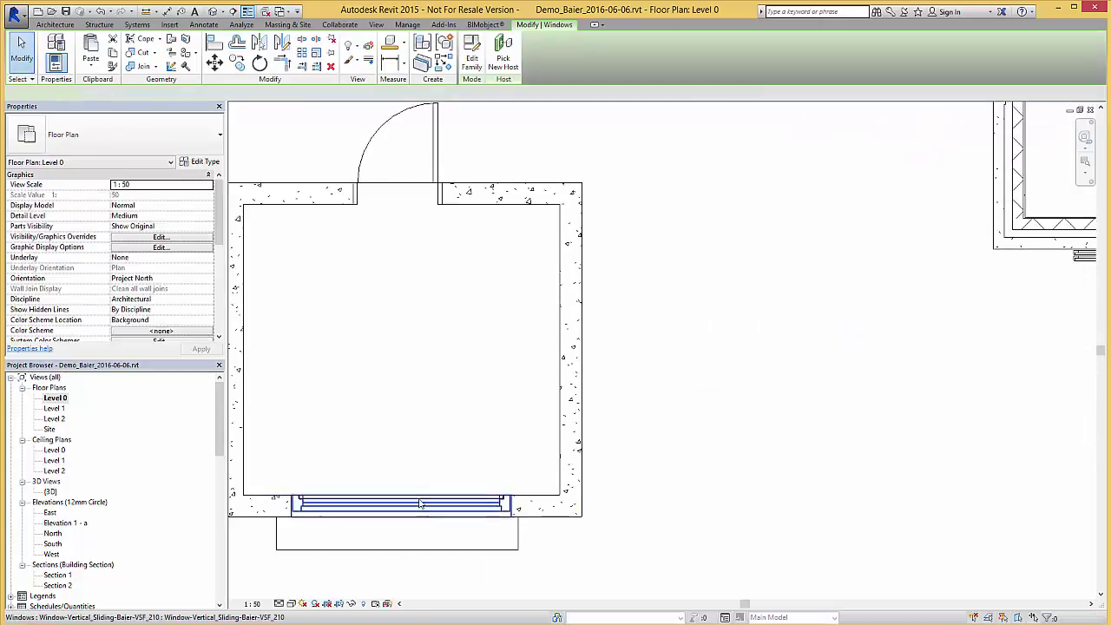
# - Set the kiosk window's Sill Height to 900 in Properties
pyautogui.click(420, 503)
pyautogui.click(107, 197)
pyautogui.write('900')
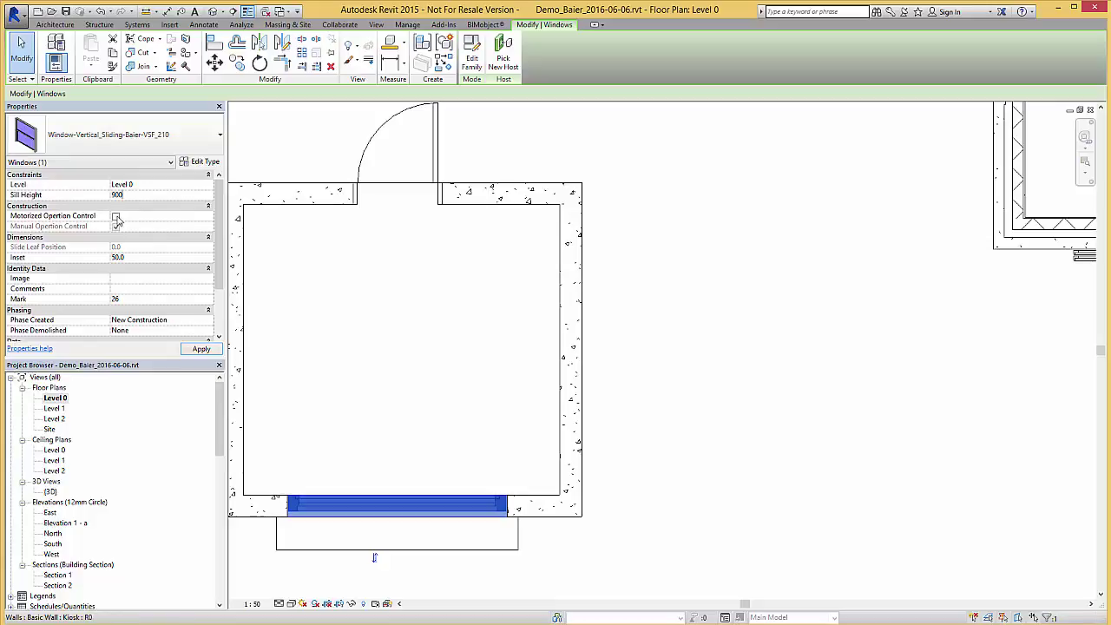
pyautogui.scroll(-3, 216, 240)
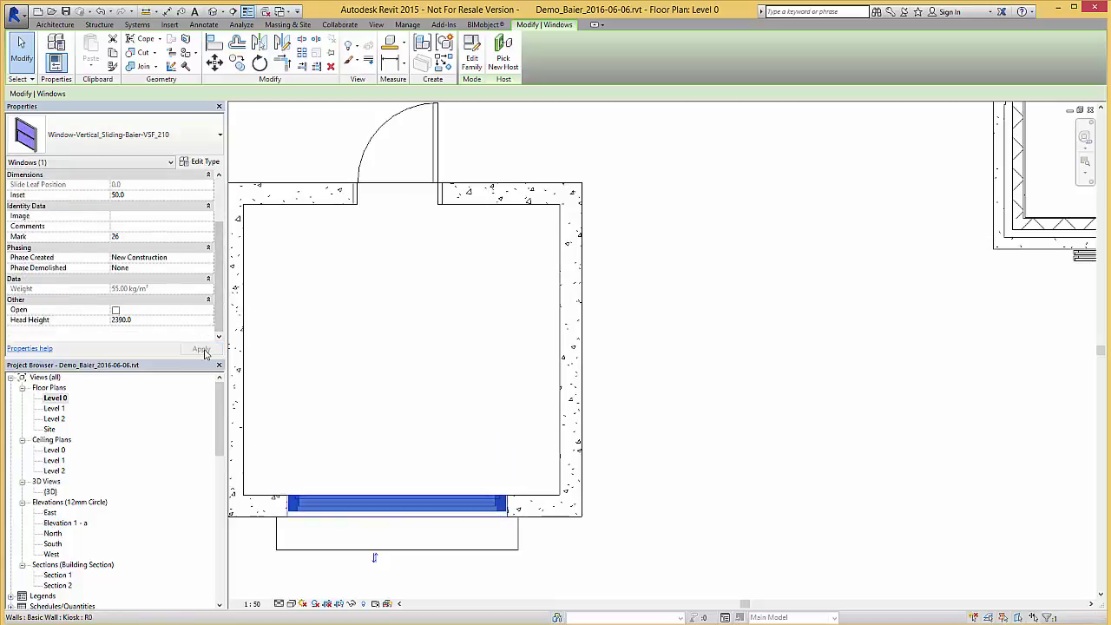
pyautogui.scroll(2, 185, 276)
# - Show the kiosk in the default 3D view and select its VSF 210 sliding window
pyautogui.click(213, 12)
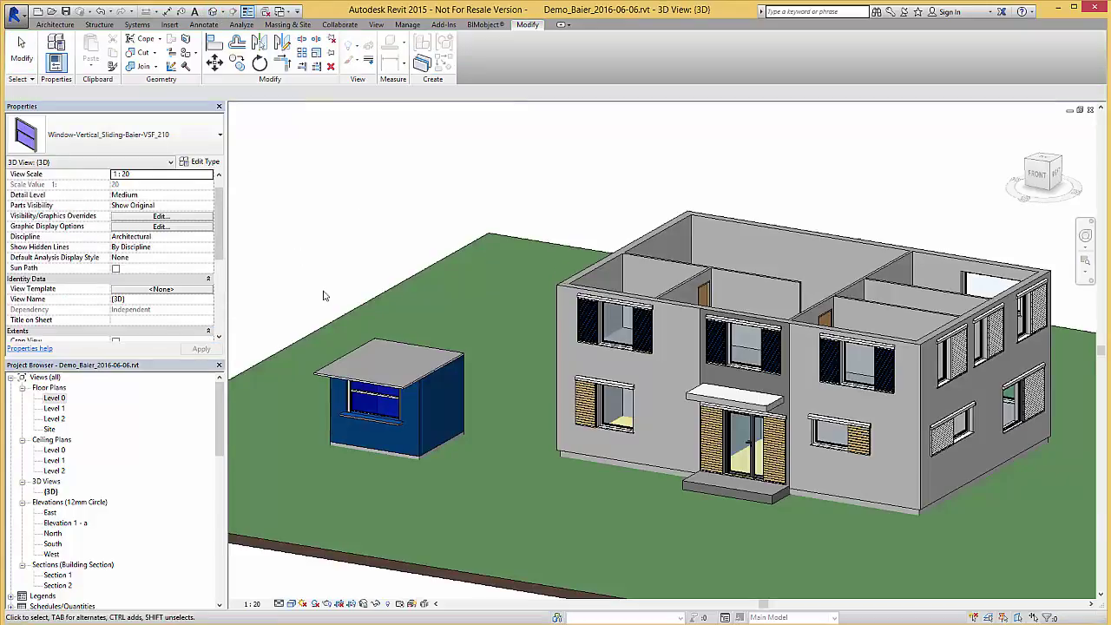
pyautogui.scroll(5, 362, 400)
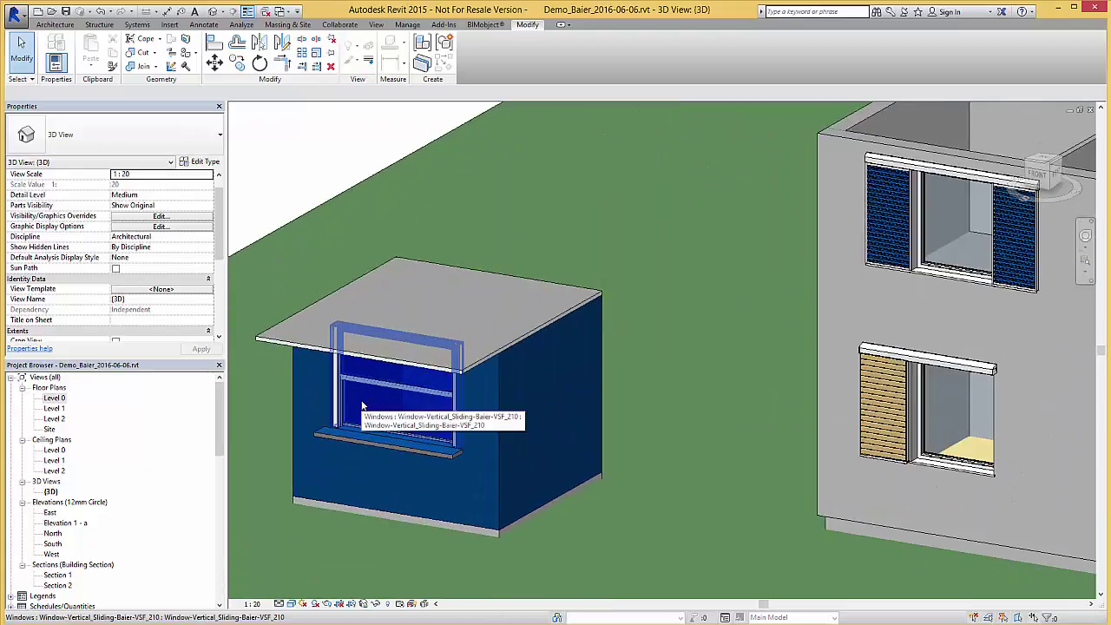
pyautogui.click(357, 401)
pyautogui.scroll(-2, 218, 254)
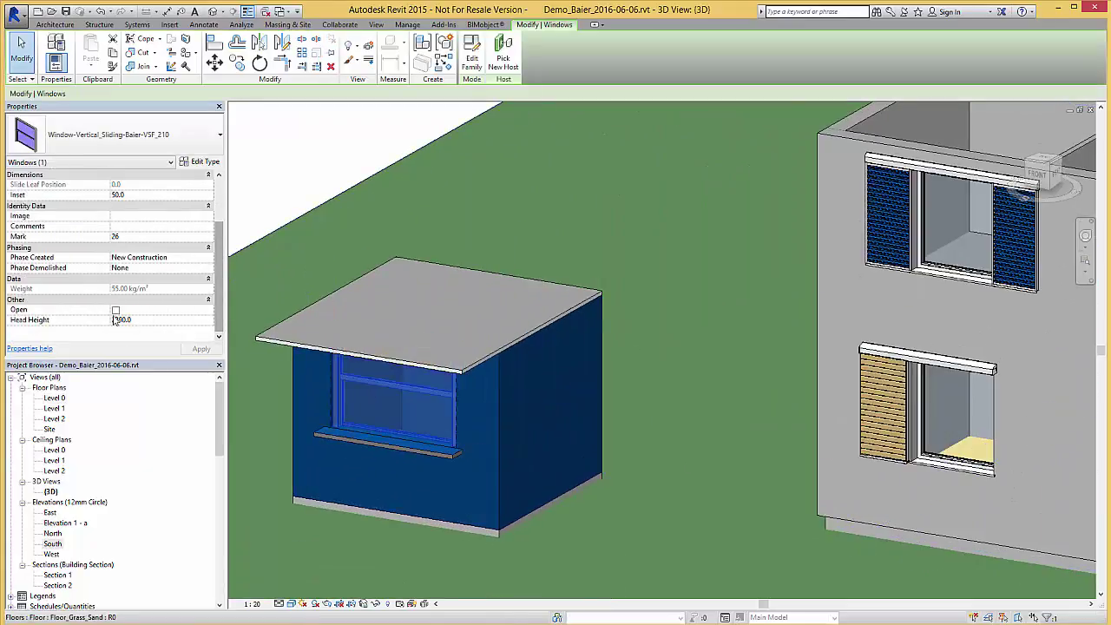
# - Set the VSF 210 window to Open, sliding its sash up to 694.0
pyautogui.click(202, 349)
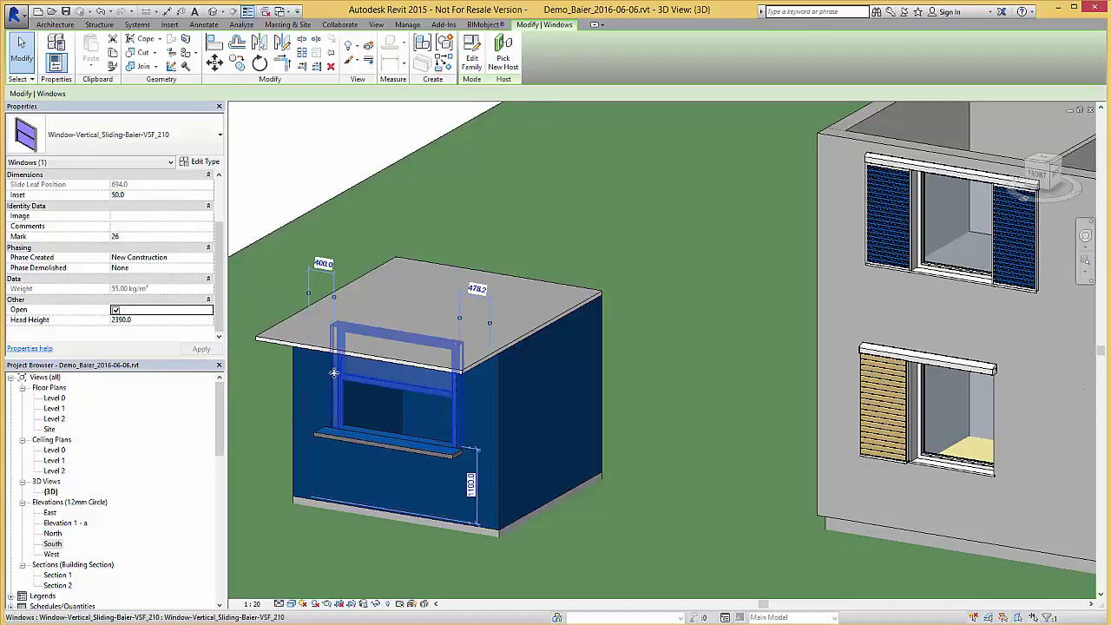
pyautogui.press('Escape')
pyautogui.scroll(-8, 347, 304)
pyautogui.scroll(4, 703, 343)
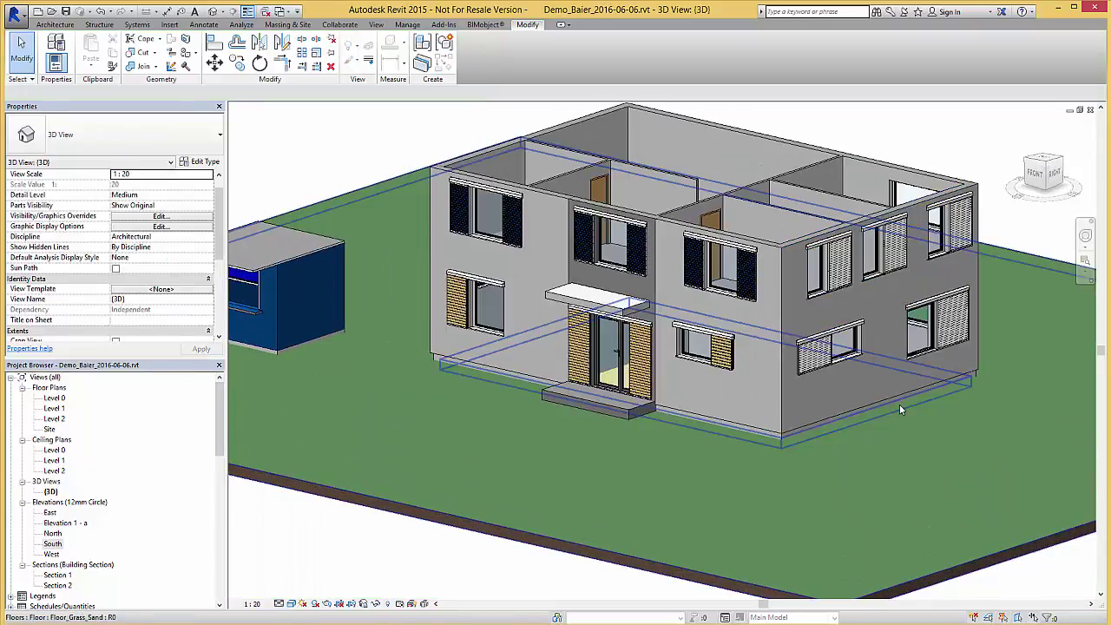